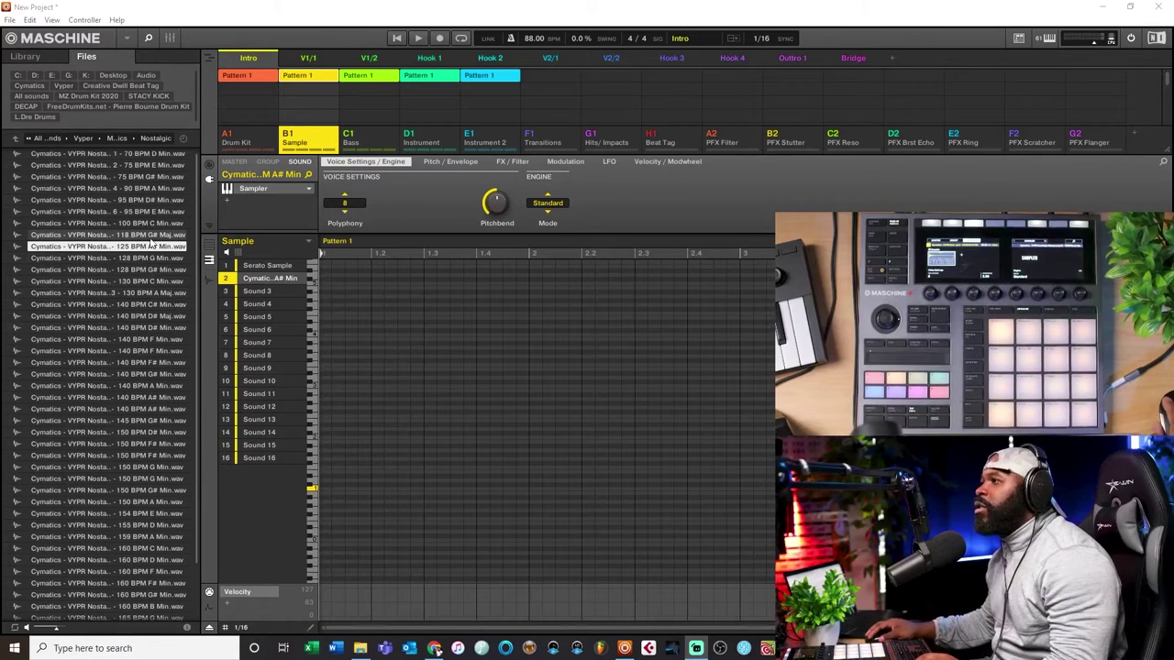
Load the Cymatics VYPR Nostalgic 128 BPM G Min loop onto sound 2 of the Sample group.
{"action": "left_click", "coordinate": [147, 257]}
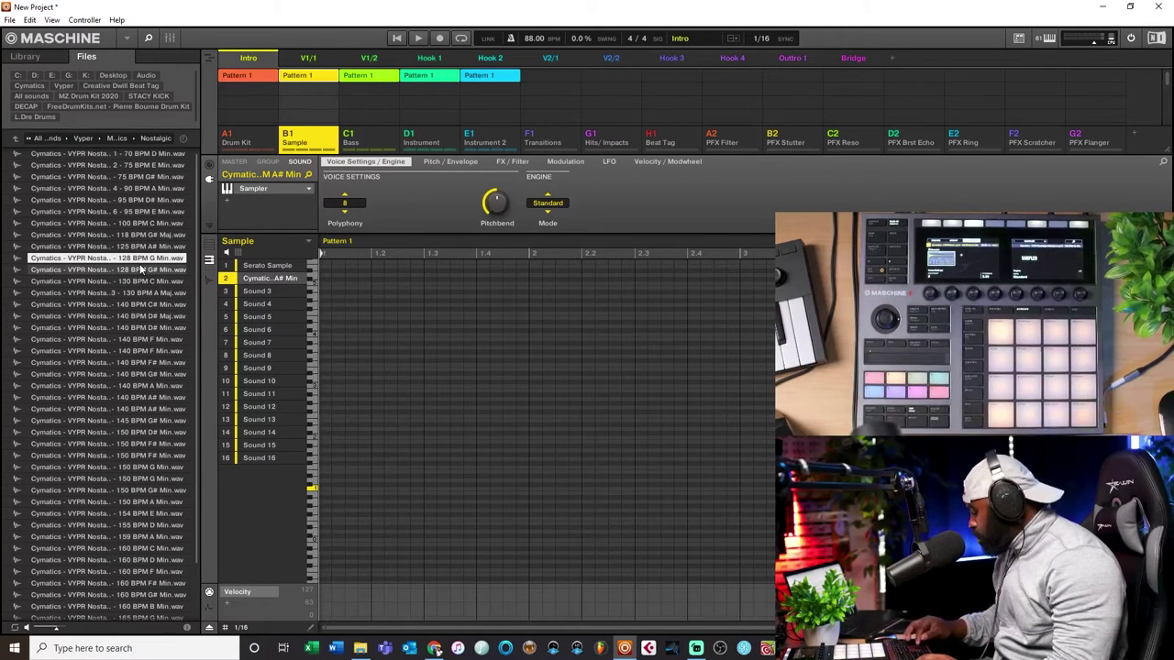
{"action": "left_click_drag", "start_coordinate": [119, 261], "coordinate": [278, 281]}
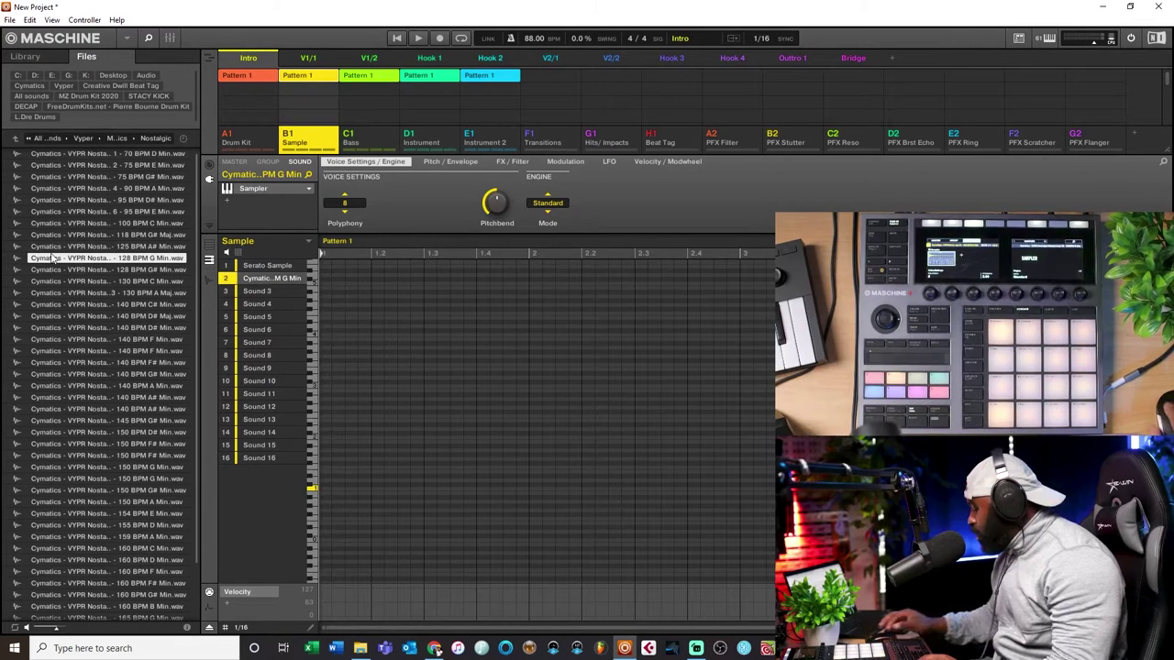
Browse the Nostalgic loops down to the 130 BPM A Maj file and show the Loops category of the library.
{"action": "key", "text": "Down"}
{"action": "key", "text": "Down"}
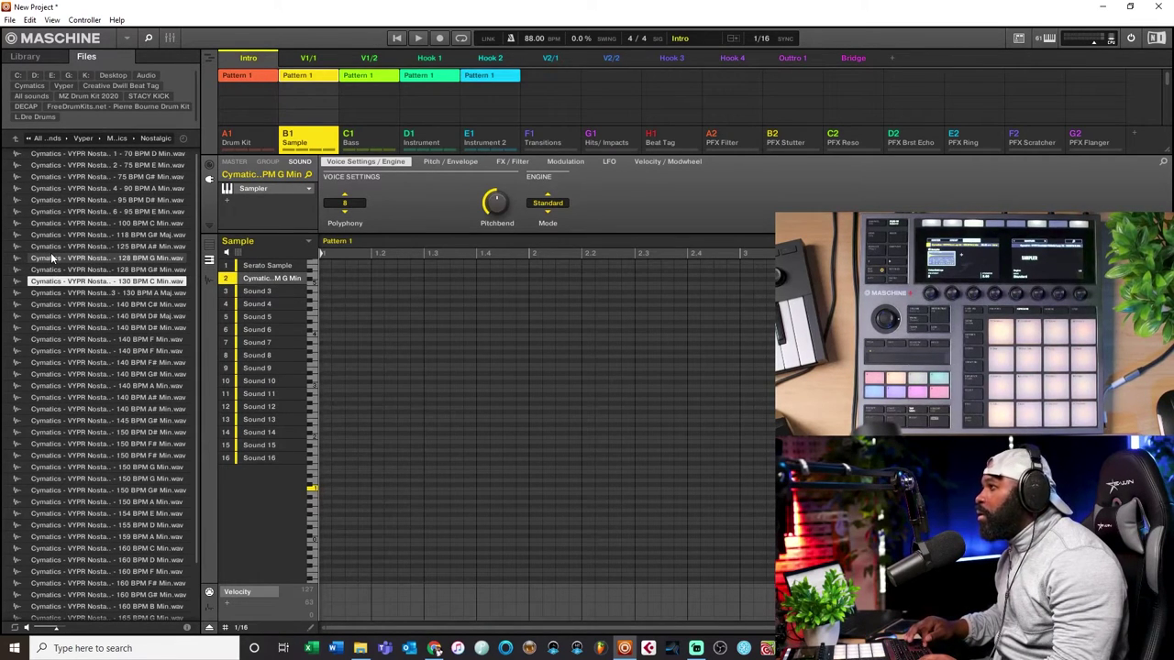
{"action": "key", "text": "Down"}
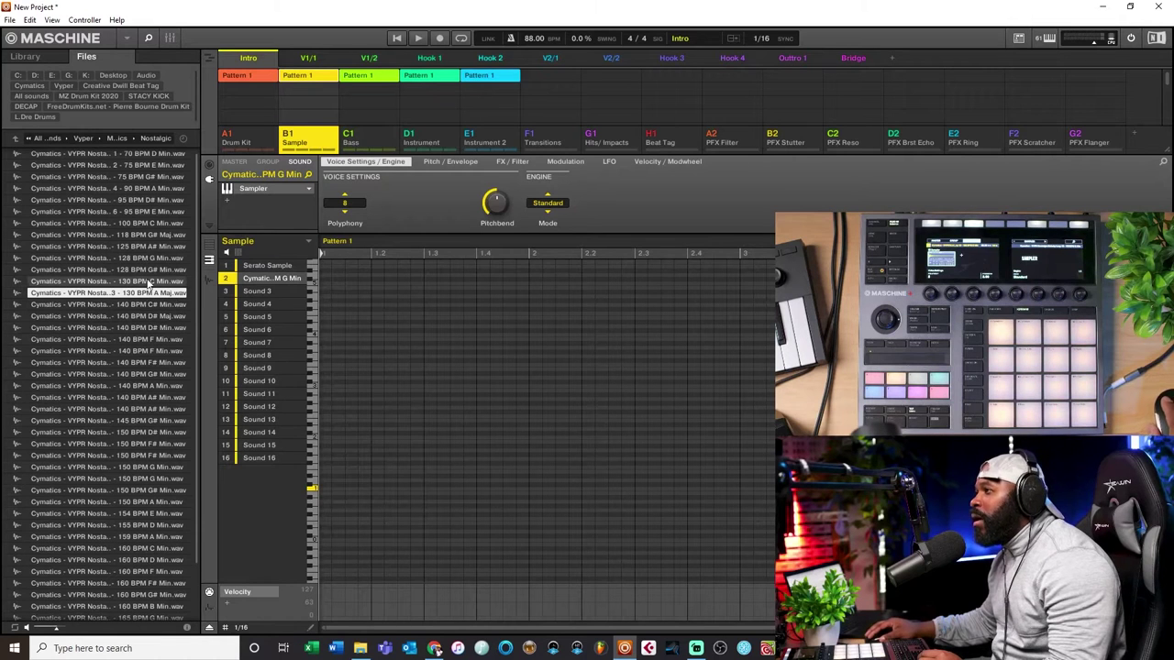
{"action": "left_click", "coordinate": [26, 57]}
{"action": "left_click", "coordinate": [124, 78]}
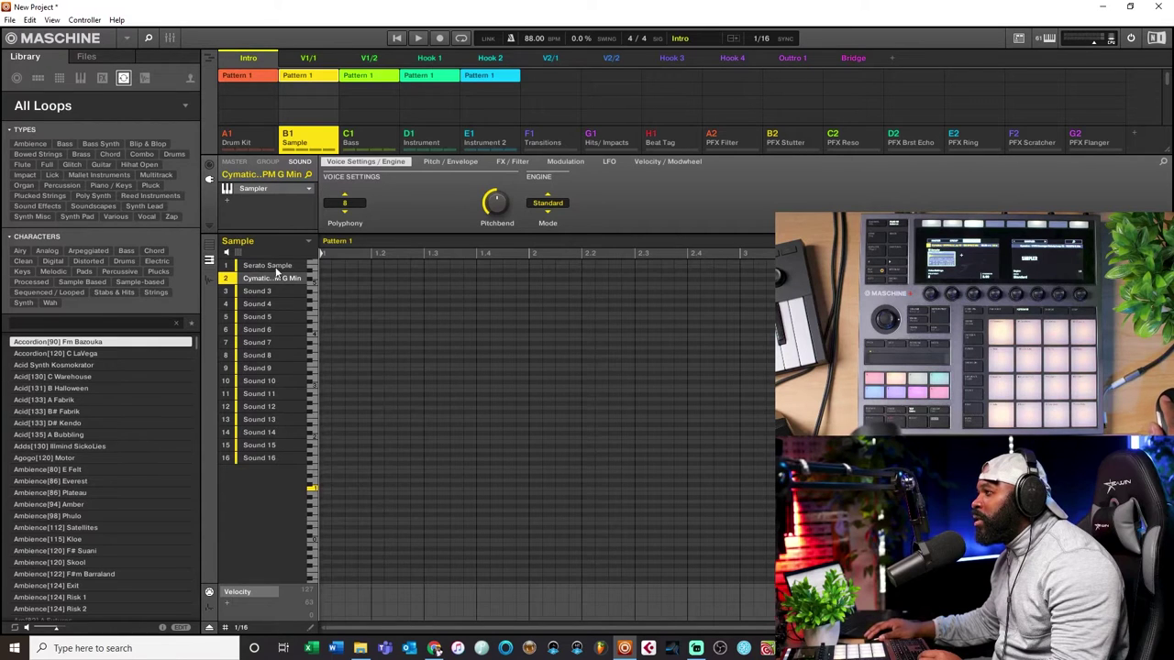
Examine the loop's waveform in the Edit and Slice views, including the slicer mode options, and return to the pattern.
{"action": "left_click", "coordinate": [210, 282]}
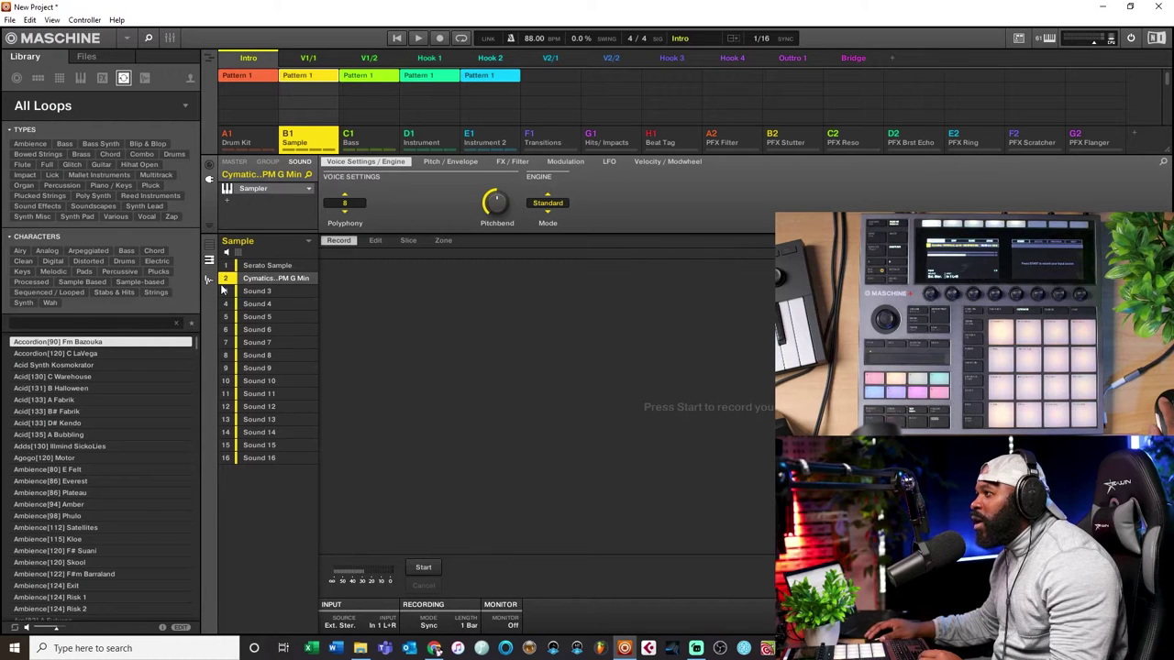
{"action": "left_click", "coordinate": [374, 241]}
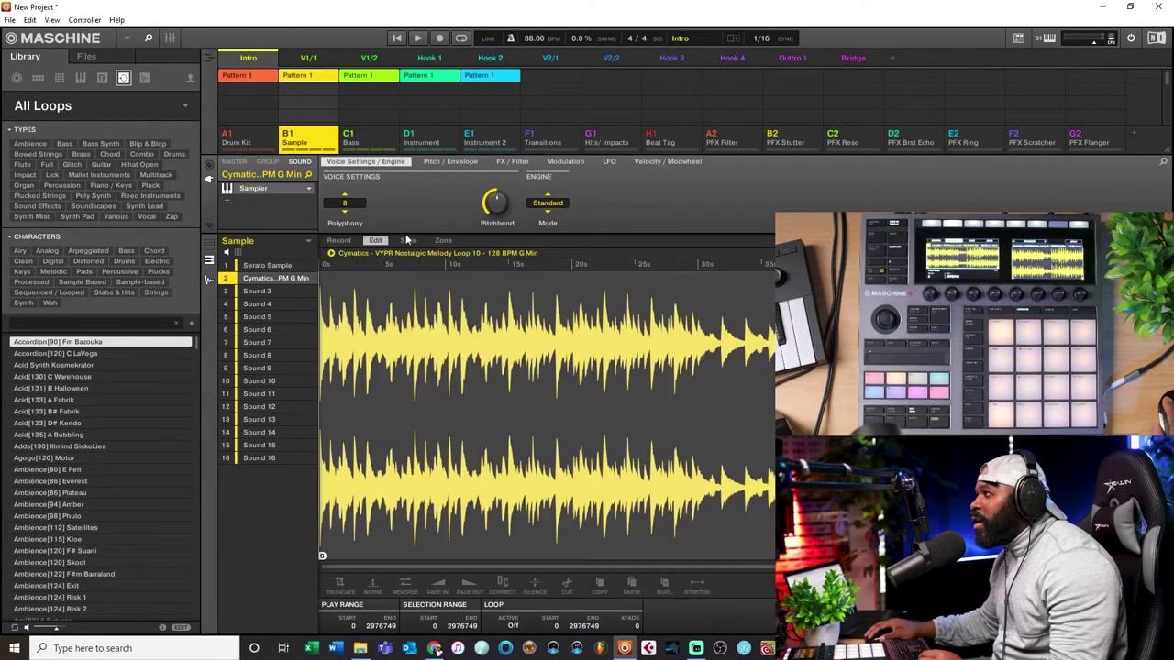
{"action": "left_click", "coordinate": [408, 240]}
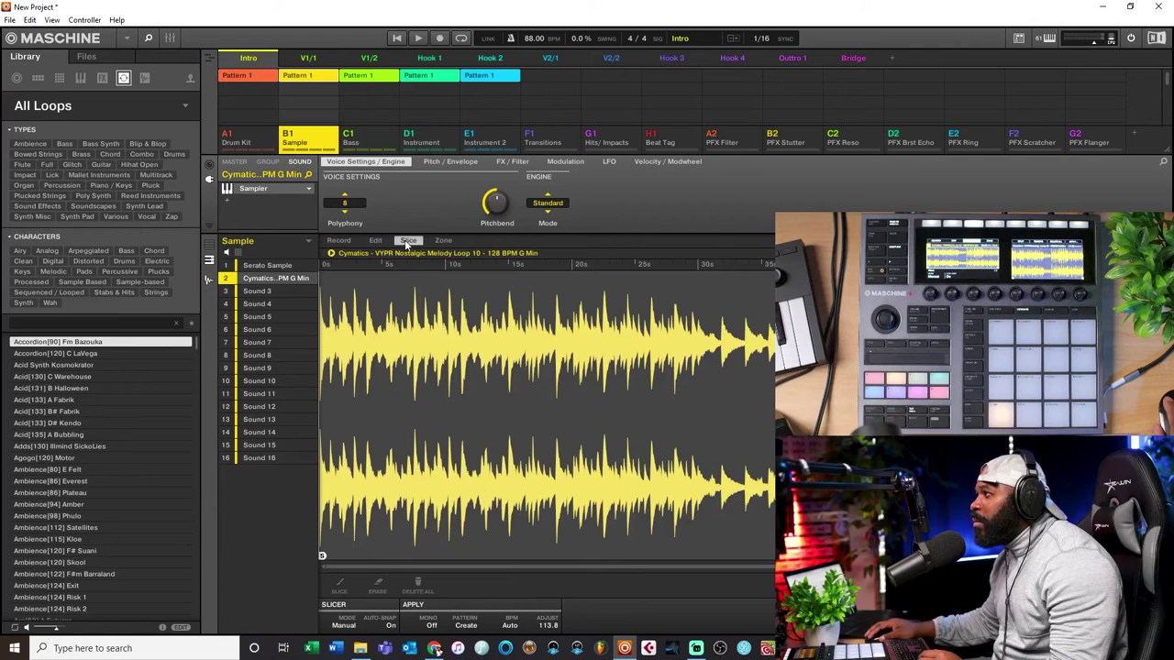
{"action": "left_click", "coordinate": [348, 627]}
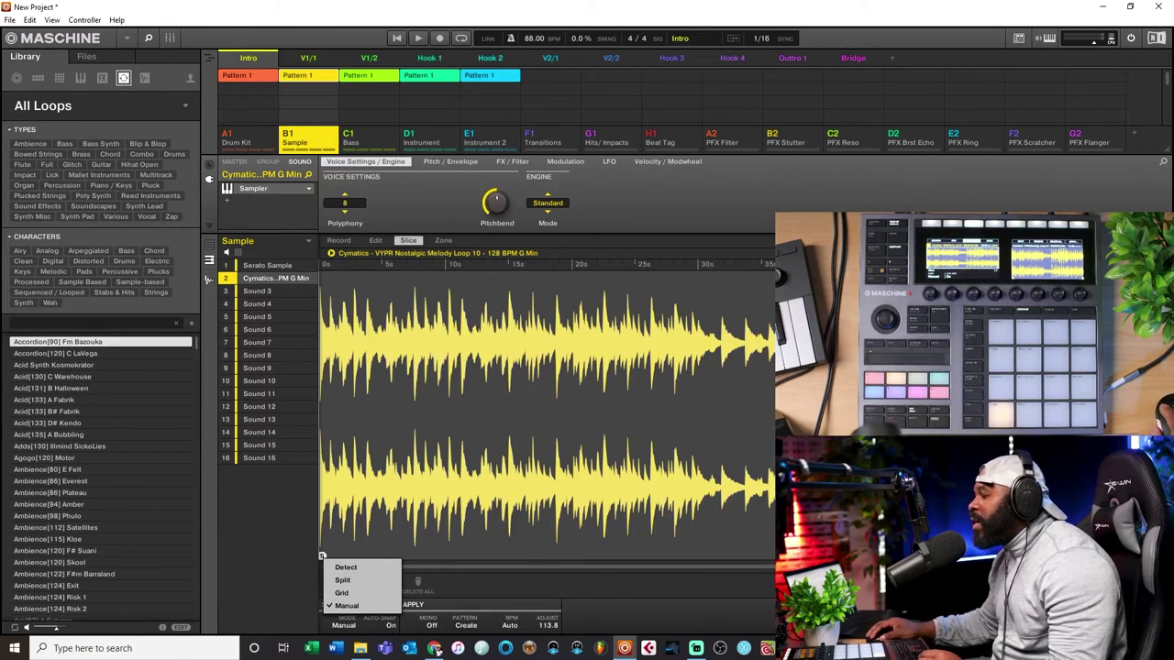
{"action": "left_click", "coordinate": [206, 281]}
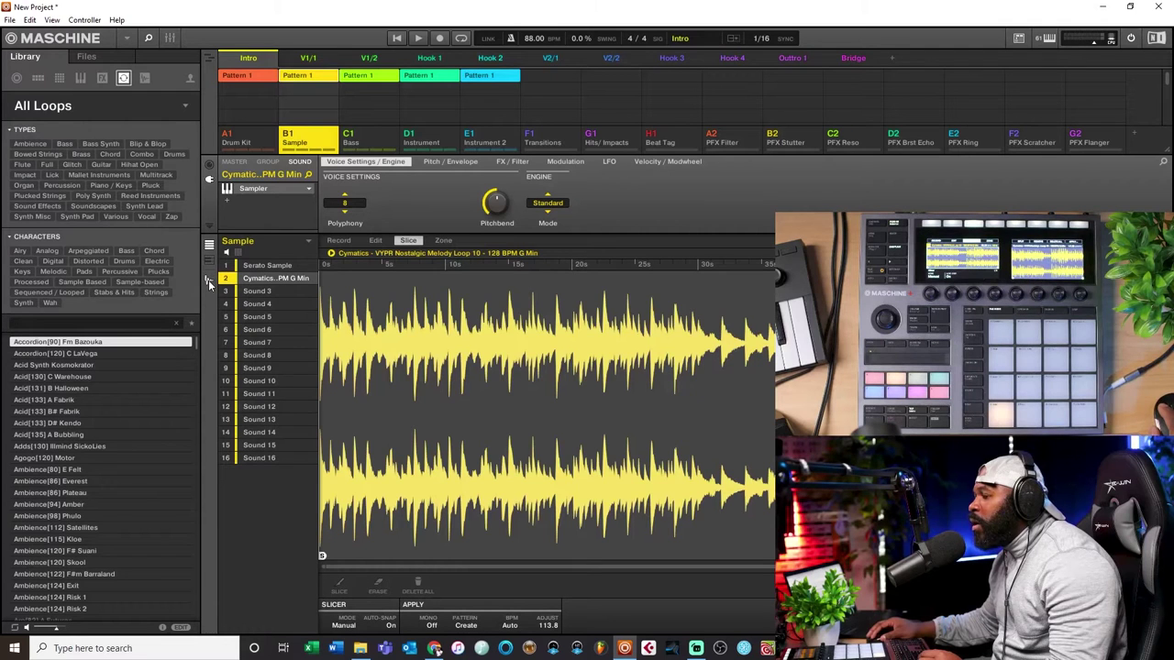
{"action": "left_click", "coordinate": [209, 284]}
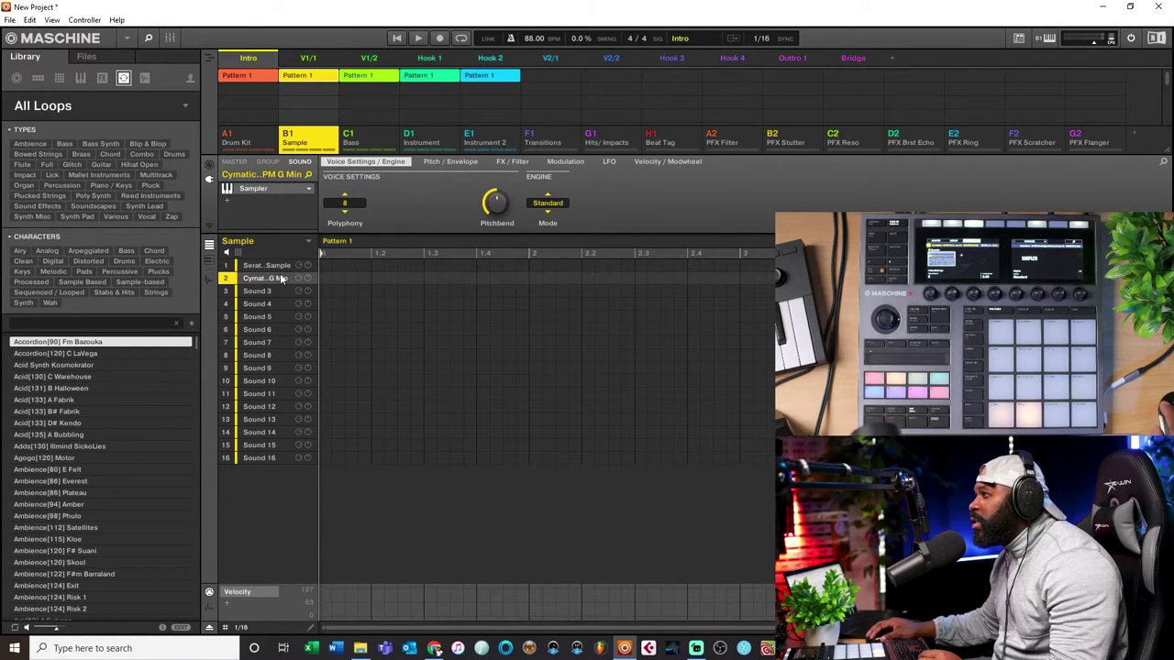
{"action": "left_click", "coordinate": [209, 282]}
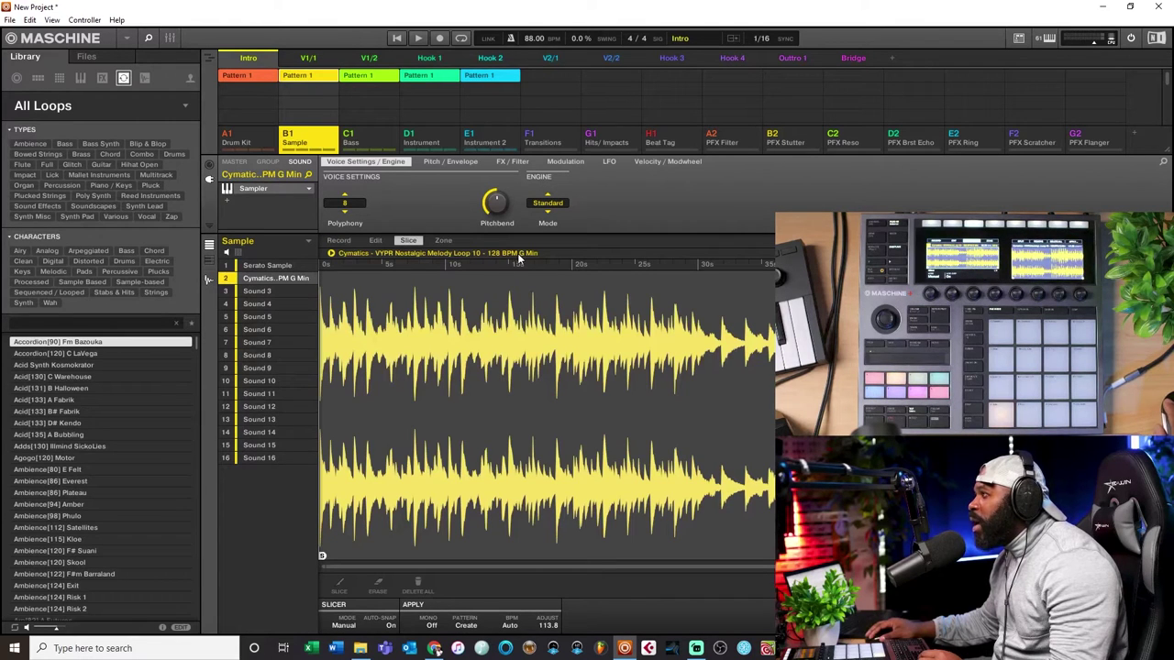
{"action": "left_click", "coordinate": [211, 282]}
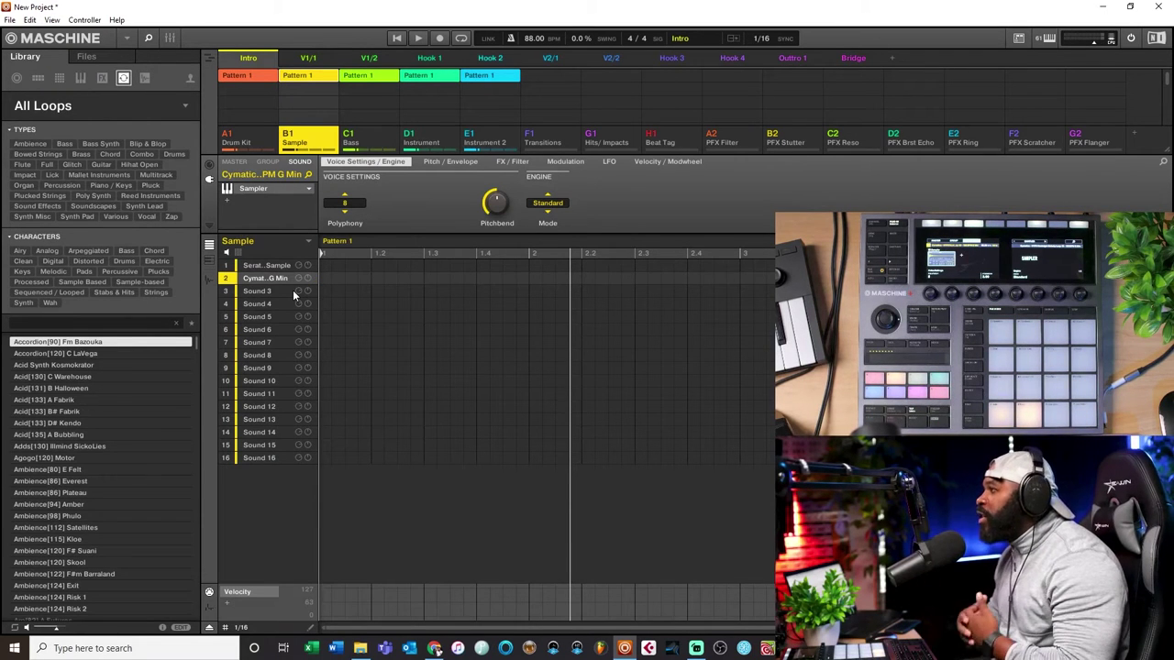
Replace the Sampler on sound 2 with the internal Audio plug-in.
{"action": "left_click", "coordinate": [310, 190]}
{"action": "mouse_move", "coordinate": [342, 52]}
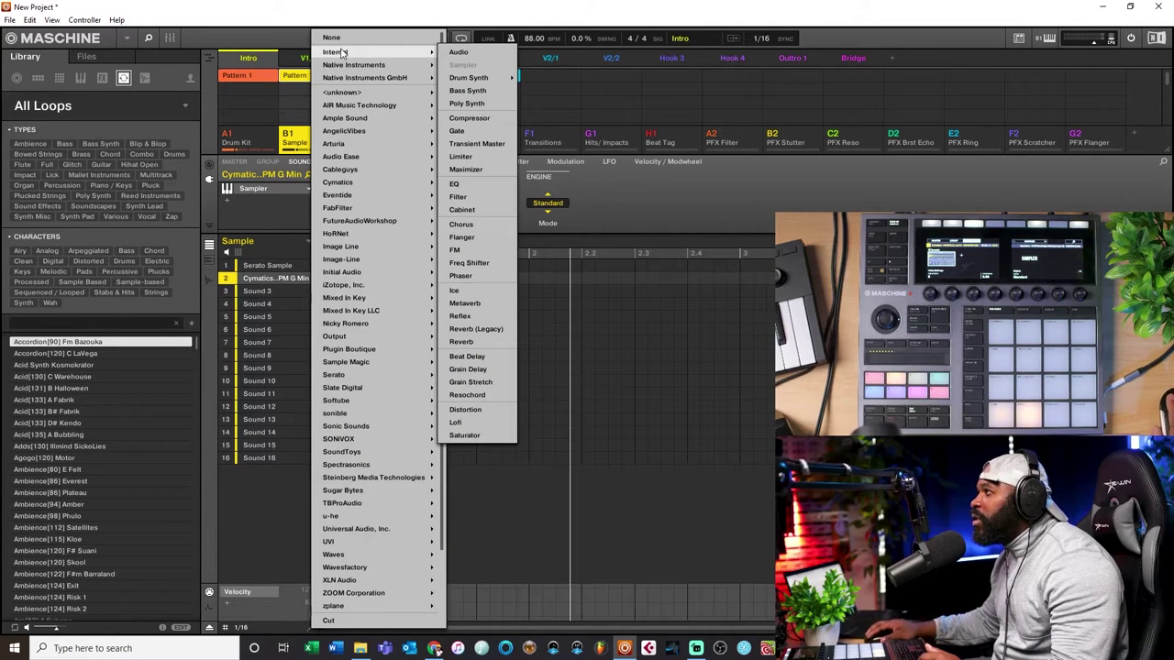
{"action": "left_click", "coordinate": [459, 52]}
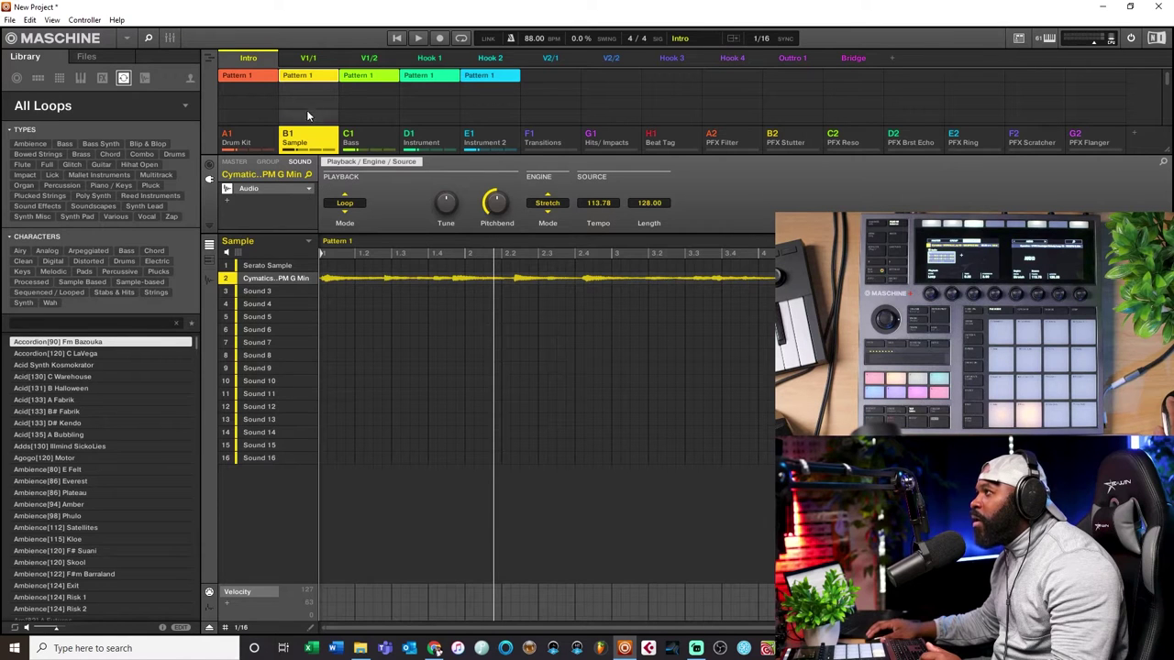
{"action": "left_click", "coordinate": [308, 189]}
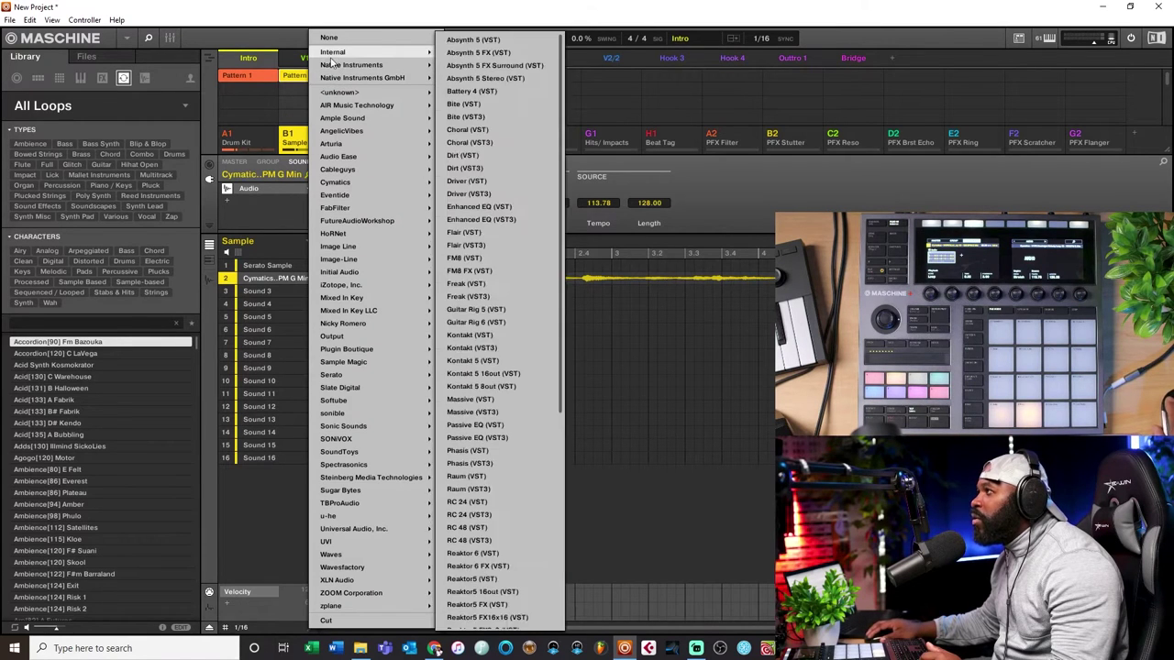
{"action": "mouse_move", "coordinate": [404, 64]}
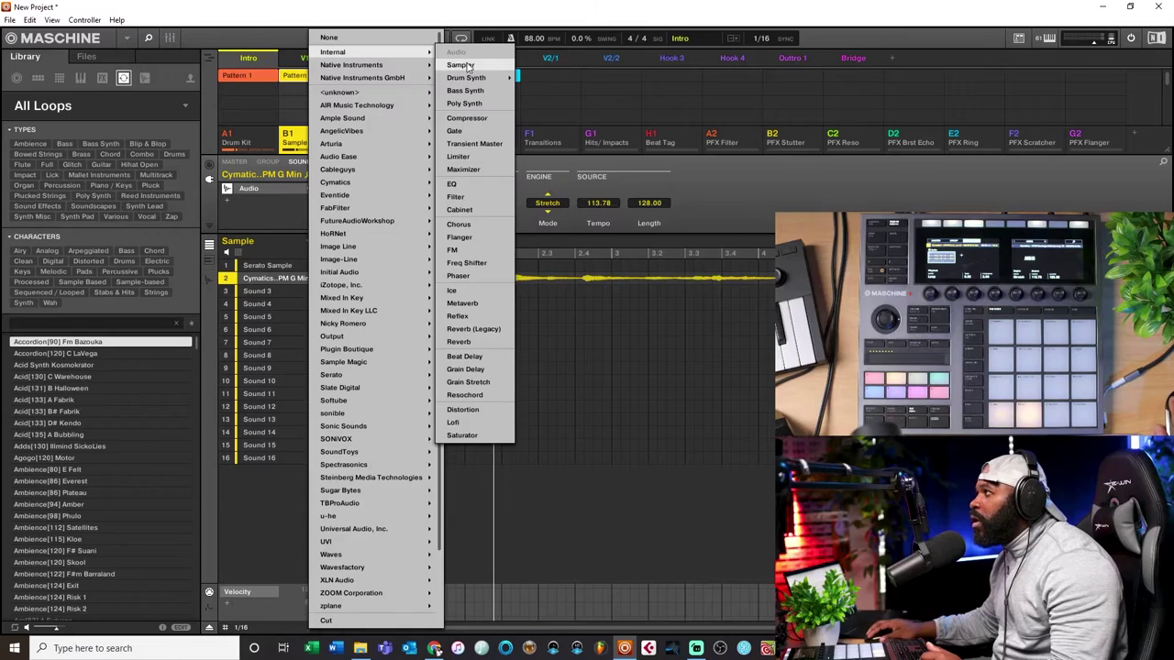
{"action": "left_click", "coordinate": [463, 65]}
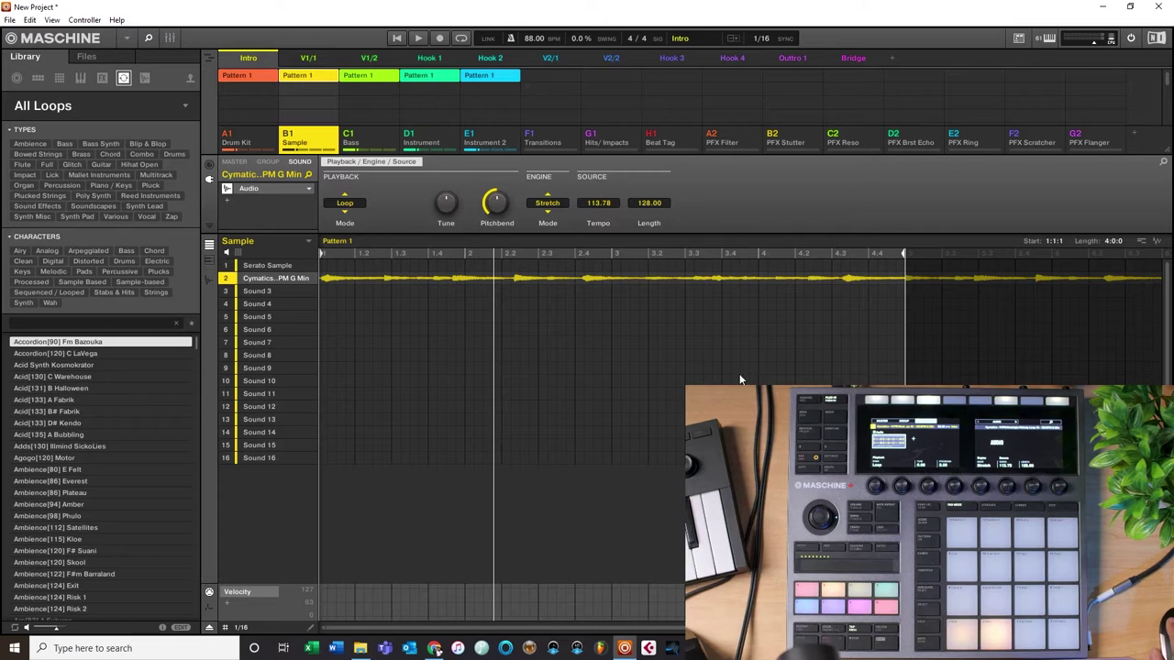
Select Stretch as the Audio engine mode for sound 2 and play the pattern back.
{"action": "left_click", "coordinate": [545, 203]}
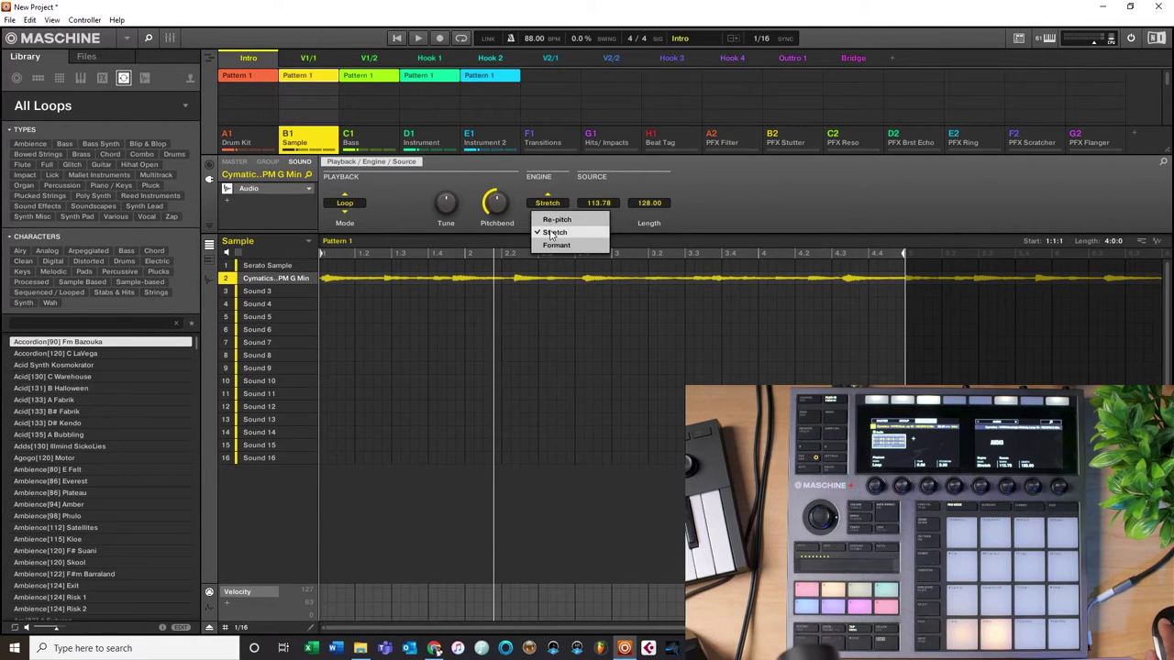
{"action": "left_click", "coordinate": [553, 233]}
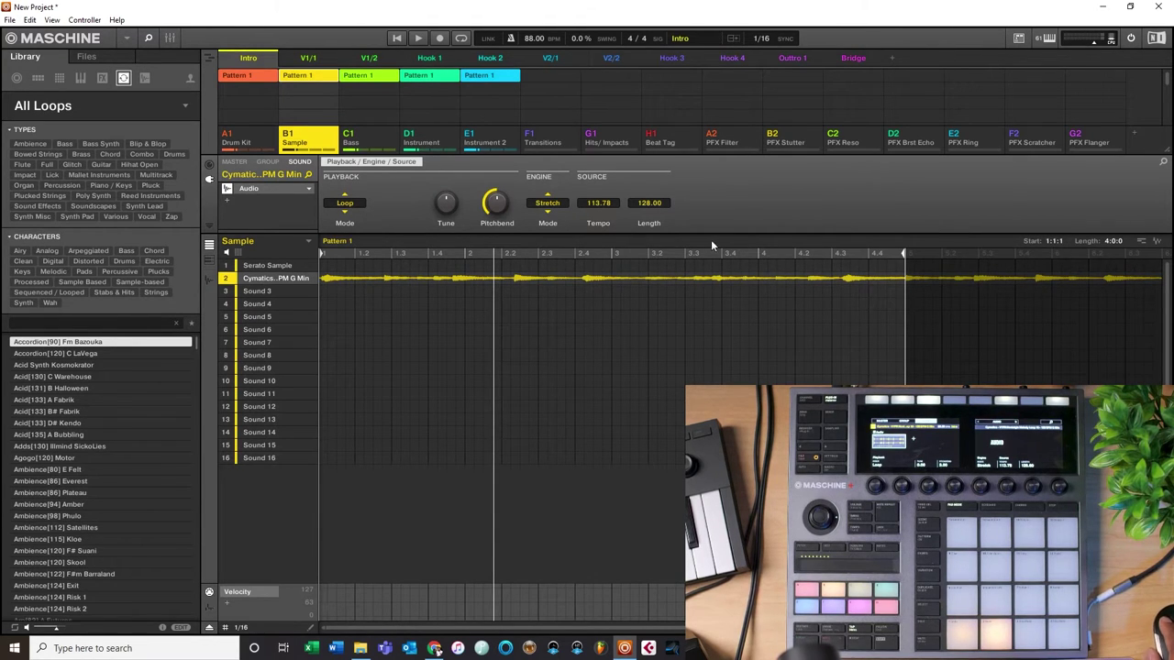
{"action": "left_click", "coordinate": [397, 38]}
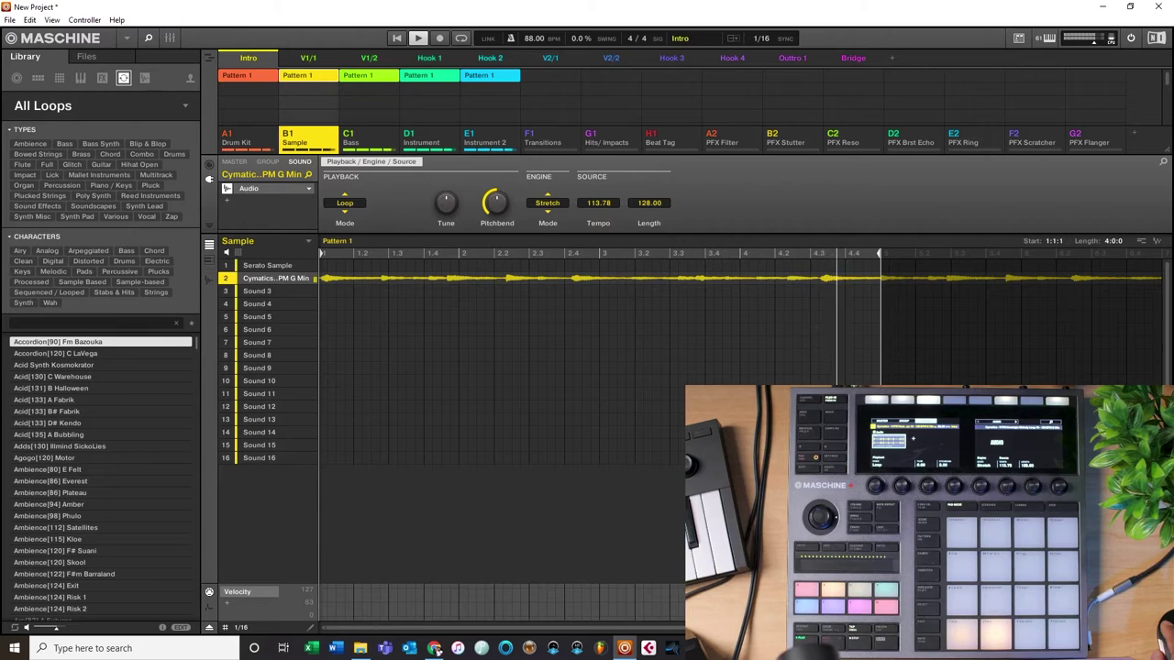
{"action": "key", "text": "space"}
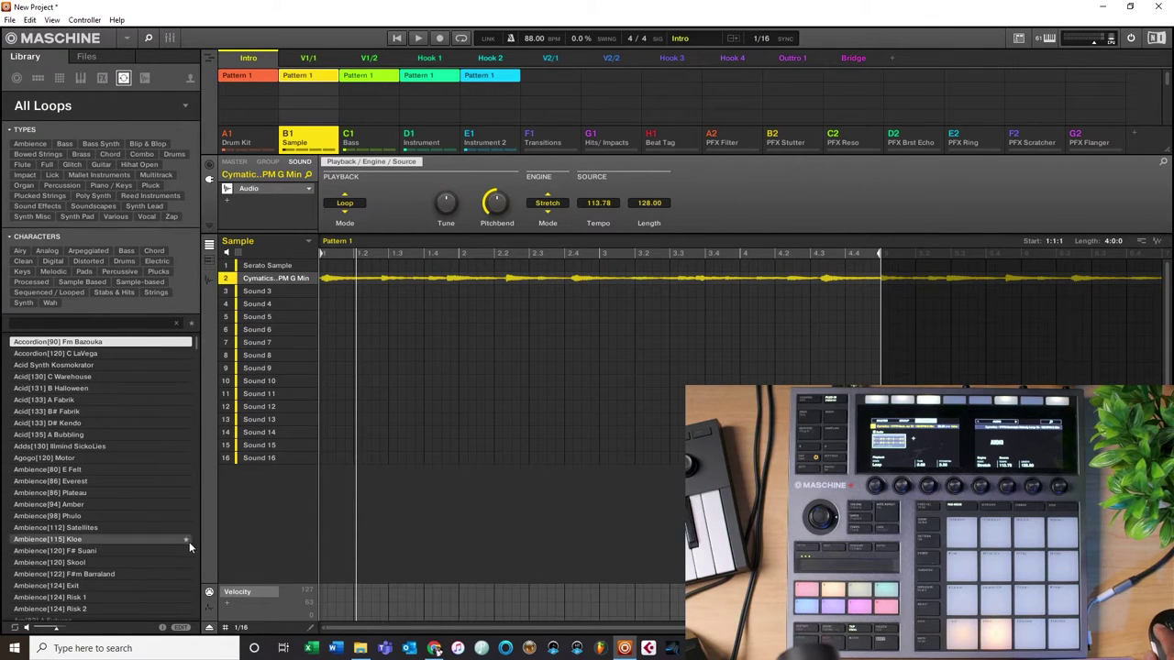
Check the loop in the sample editor, set its source tempo to 128, and play the pattern back.
{"action": "left_click", "coordinate": [210, 280]}
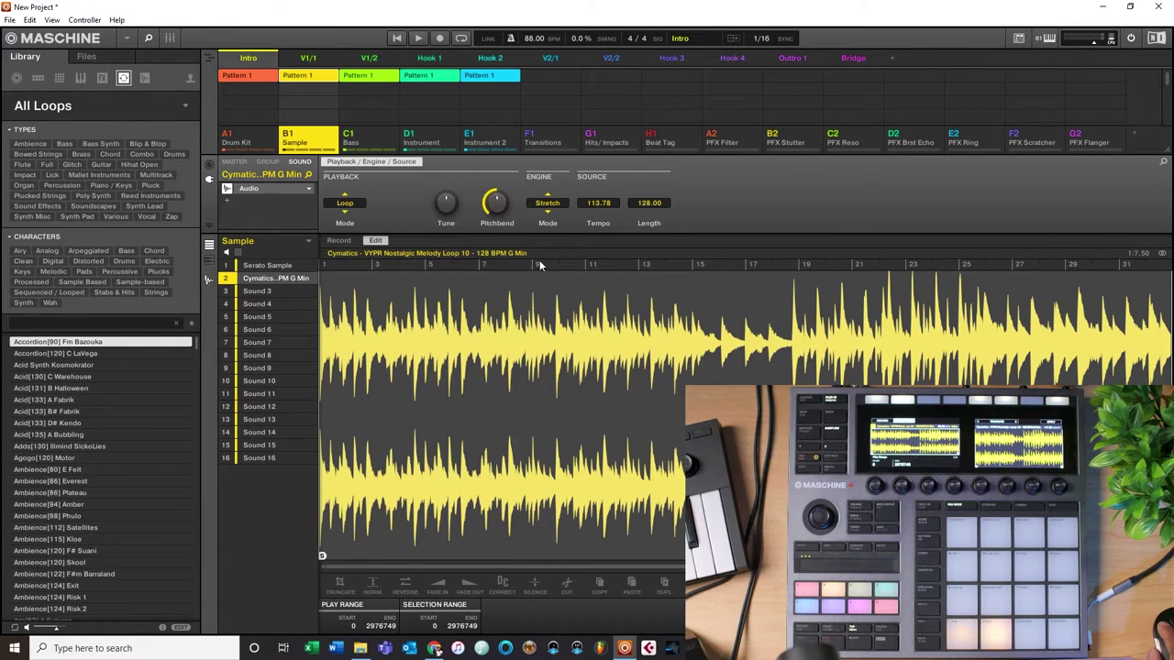
{"action": "left_click", "coordinate": [208, 279]}
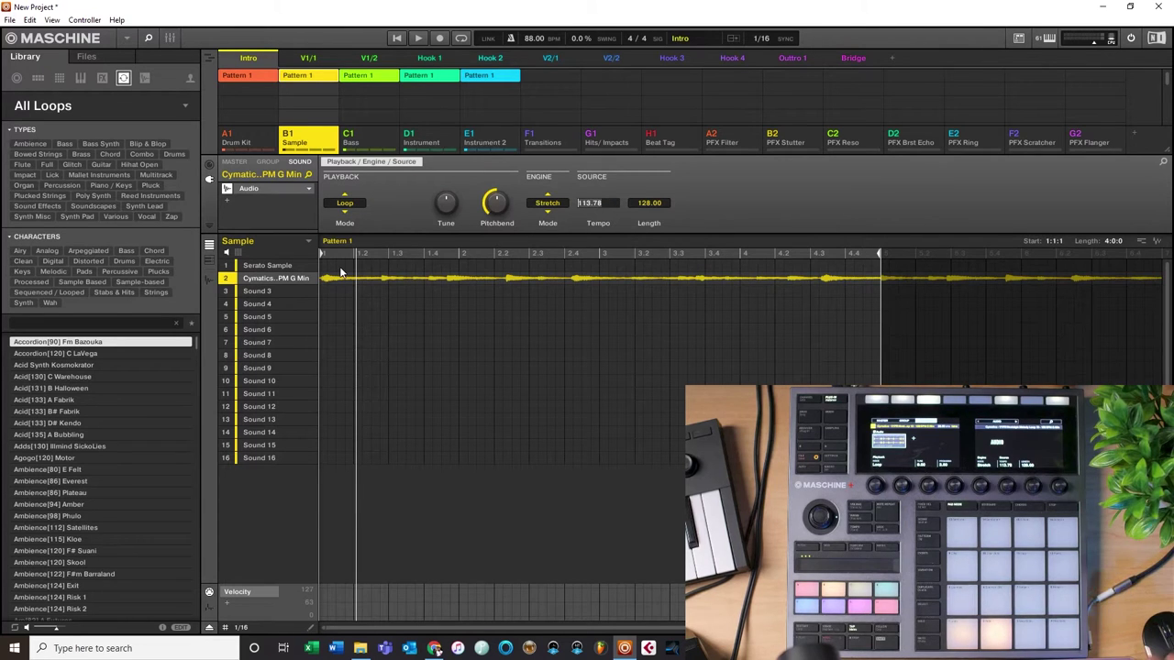
{"action": "type", "text": "128"}
{"action": "key", "text": "Return"}
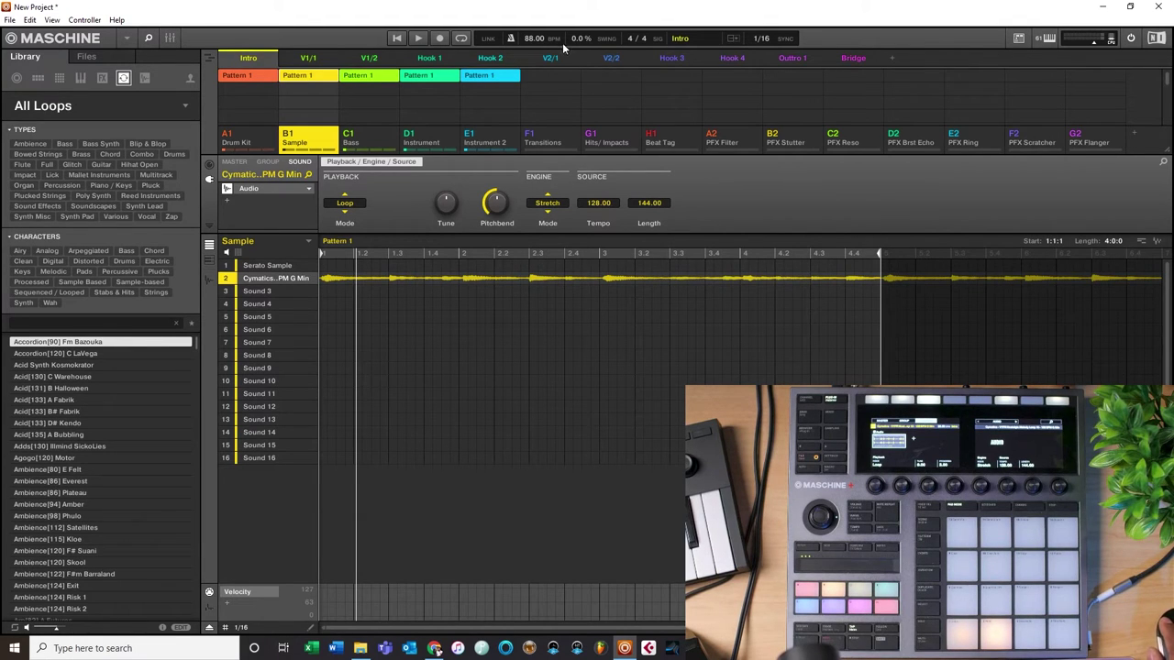
{"action": "left_click", "coordinate": [414, 38]}
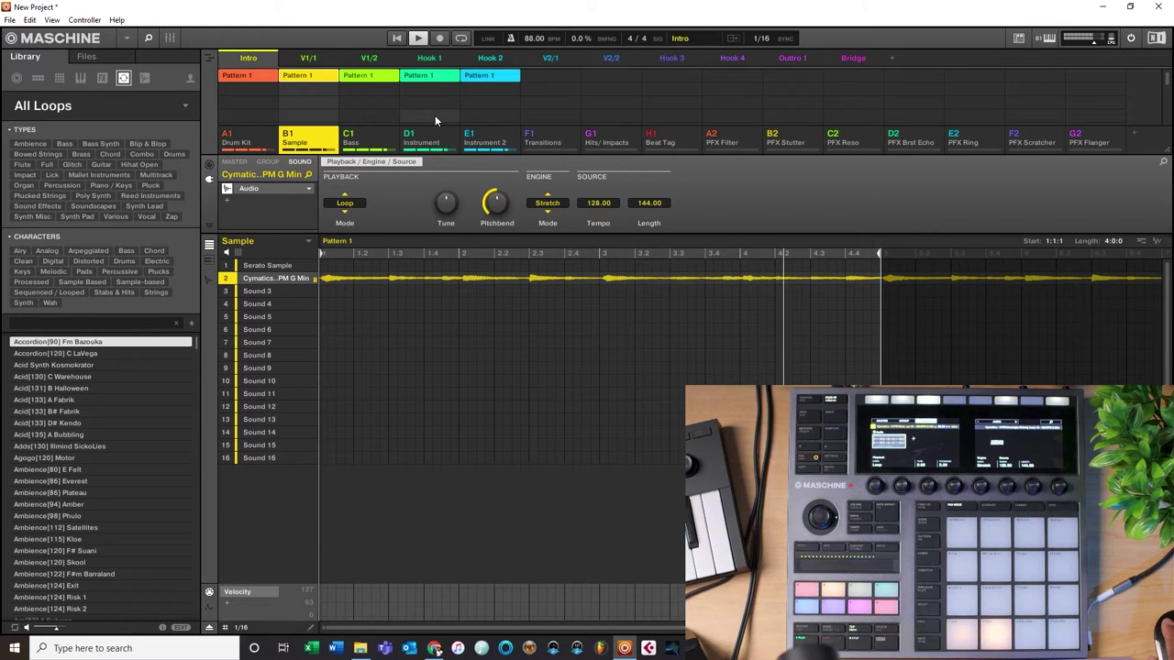
{"action": "key", "text": "space"}
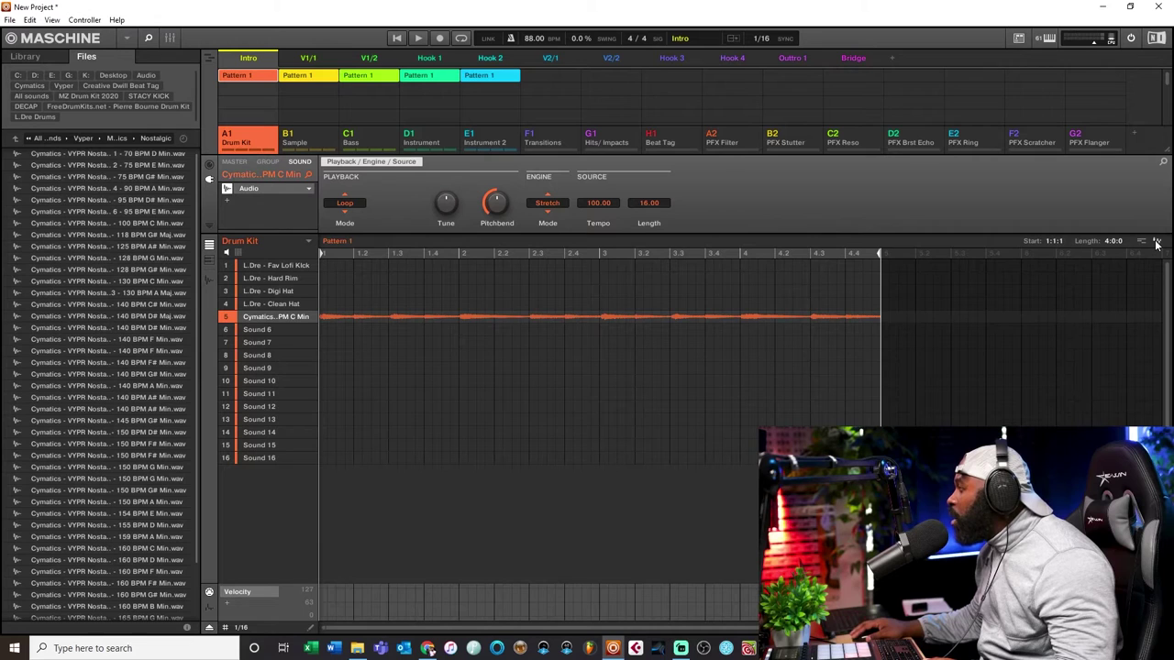
Bounce Pattern 1 as audio onto an empty sound slot and reset sound 2, which holds the original loop.
{"action": "left_click_drag", "start_coordinate": [1155, 244], "coordinate": [288, 331]}
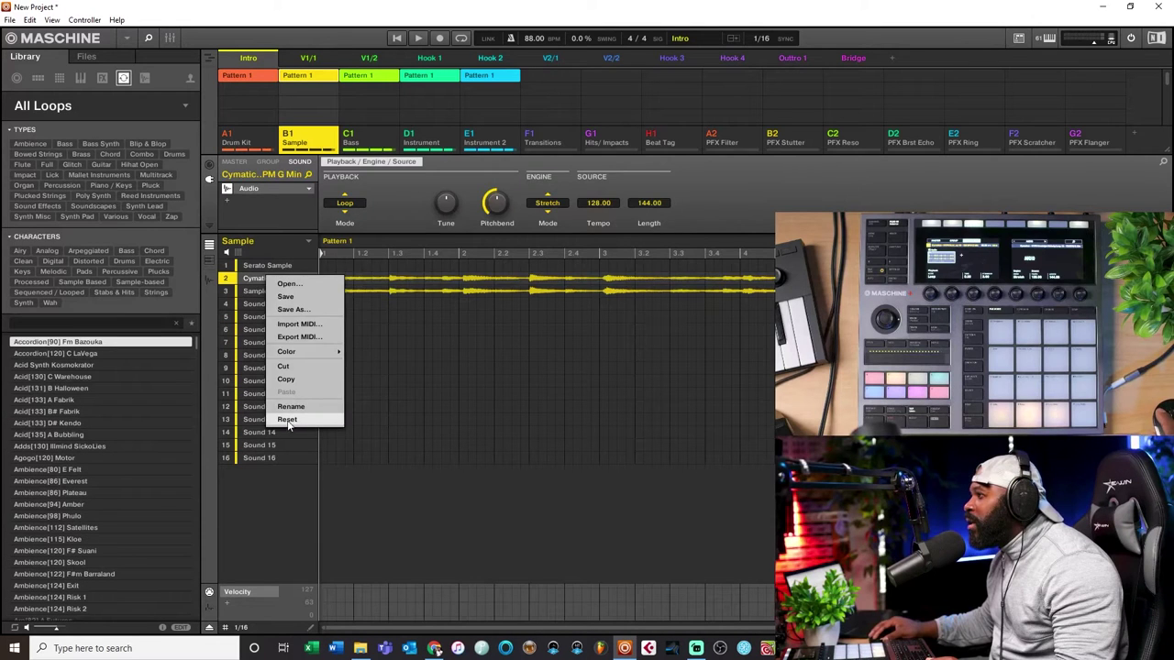
{"action": "left_click", "coordinate": [302, 407]}
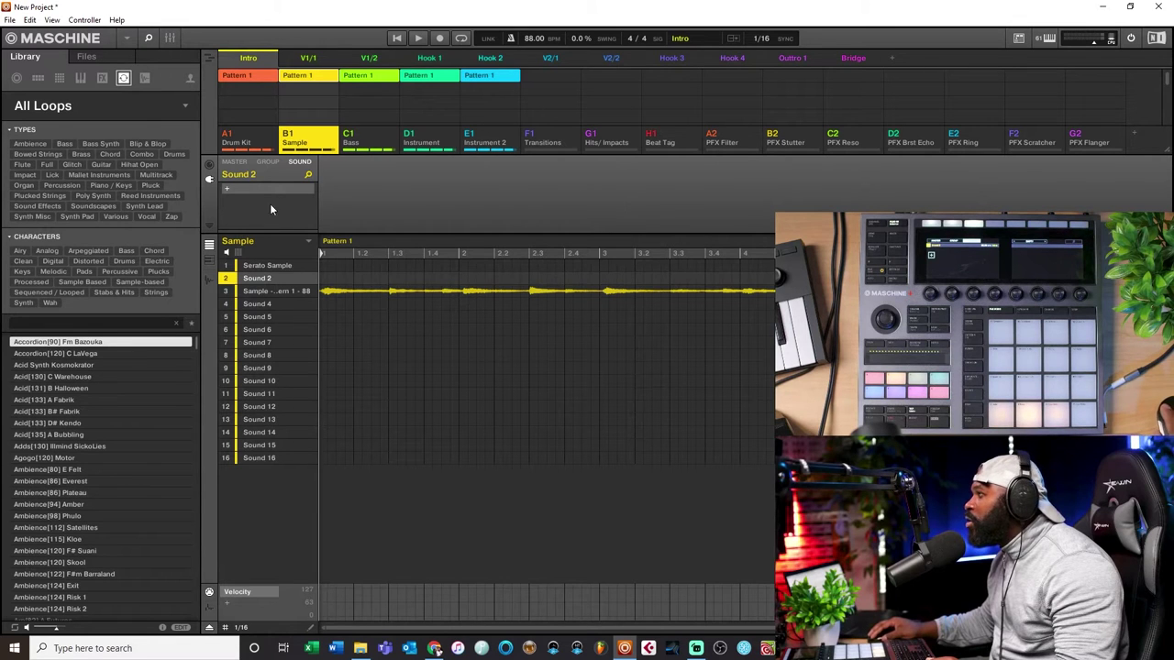
Change the plug-in of the bounced sample on sound 3 from Audio to Sampler.
{"action": "left_click", "coordinate": [276, 291]}
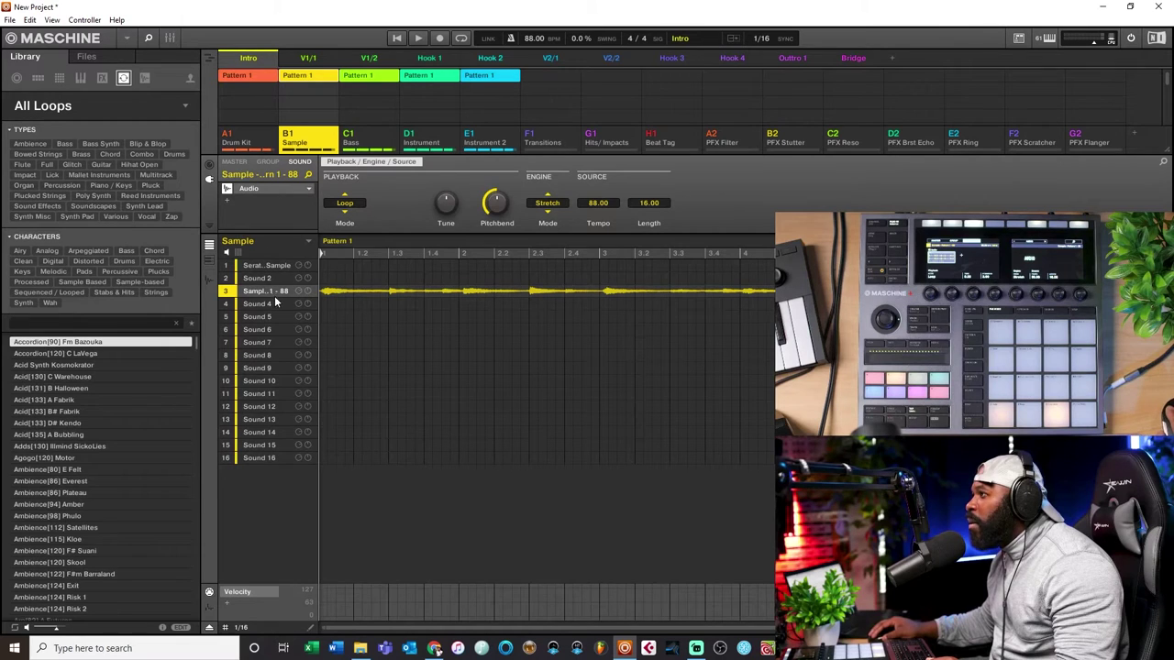
{"action": "left_click", "coordinate": [308, 192]}
{"action": "mouse_move", "coordinate": [344, 51]}
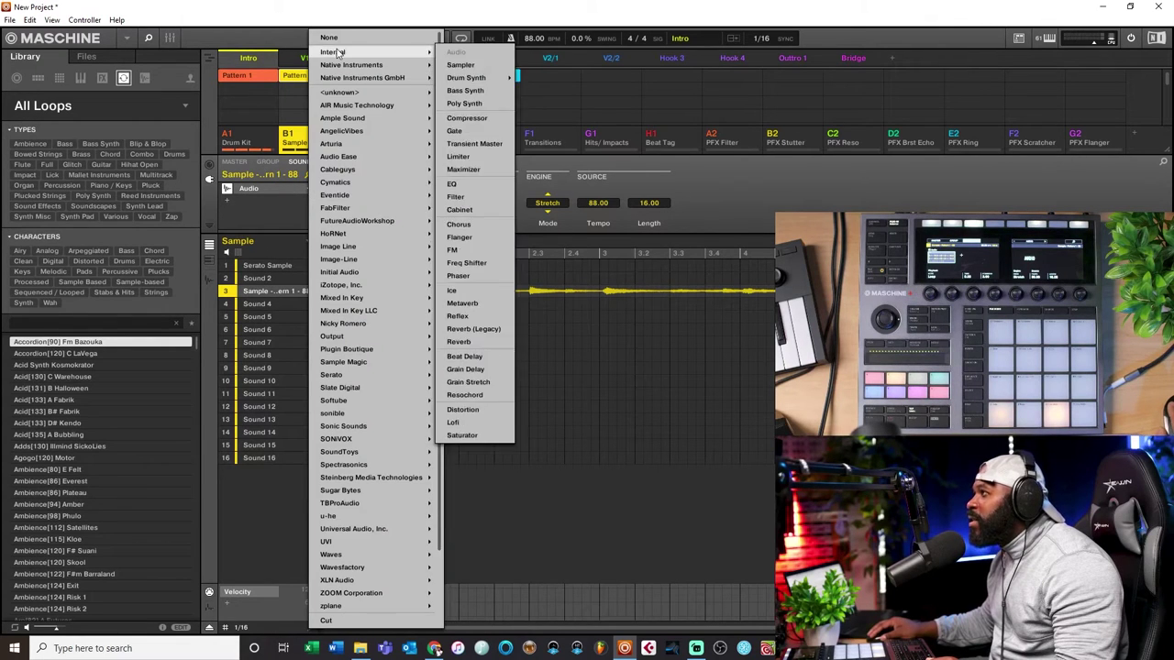
{"action": "left_click", "coordinate": [461, 65]}
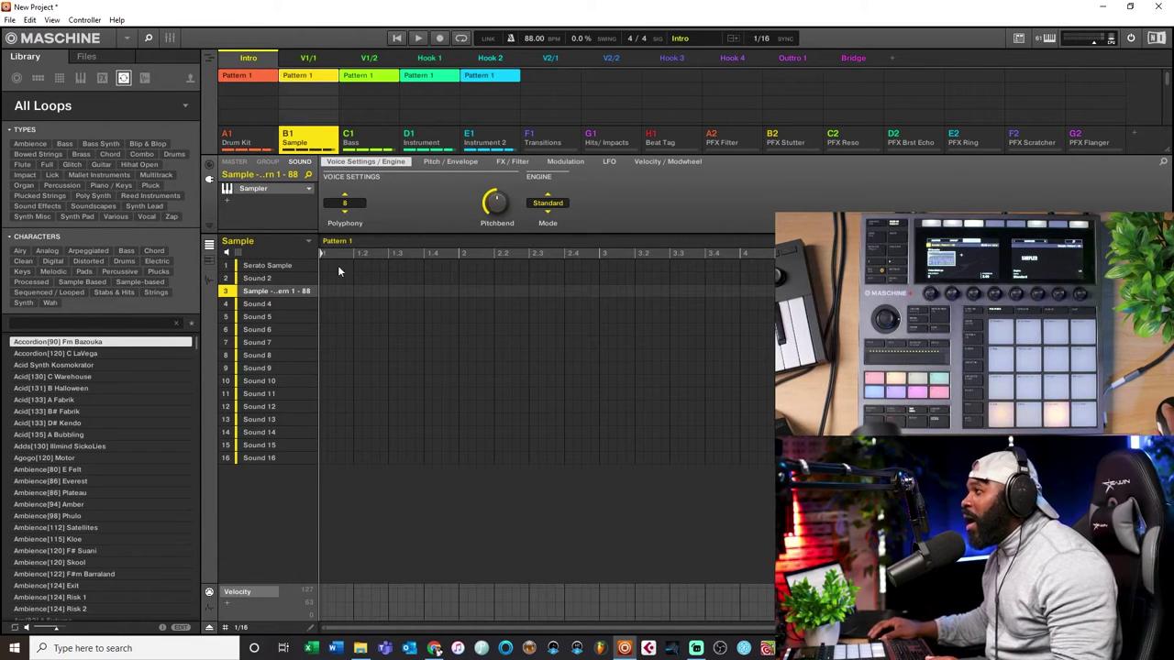
Slice the bounced sample on sound 3 using the Detect slicer mode with sensitivity set to 17 %.
{"action": "left_click", "coordinate": [208, 280]}
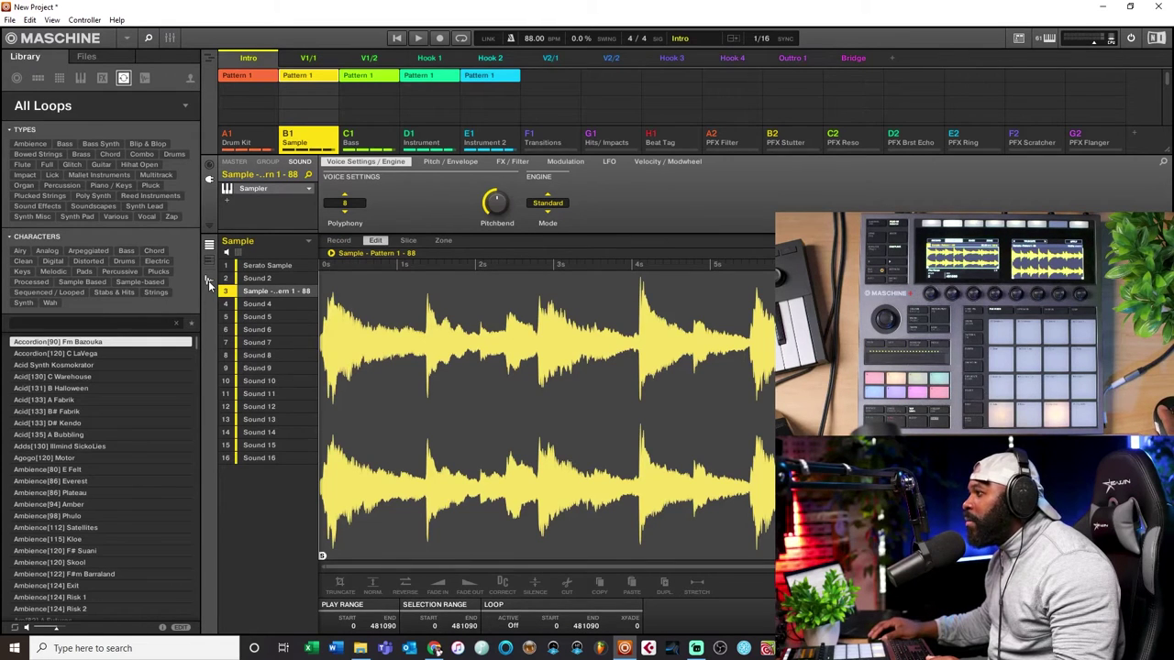
{"action": "left_click", "coordinate": [406, 241]}
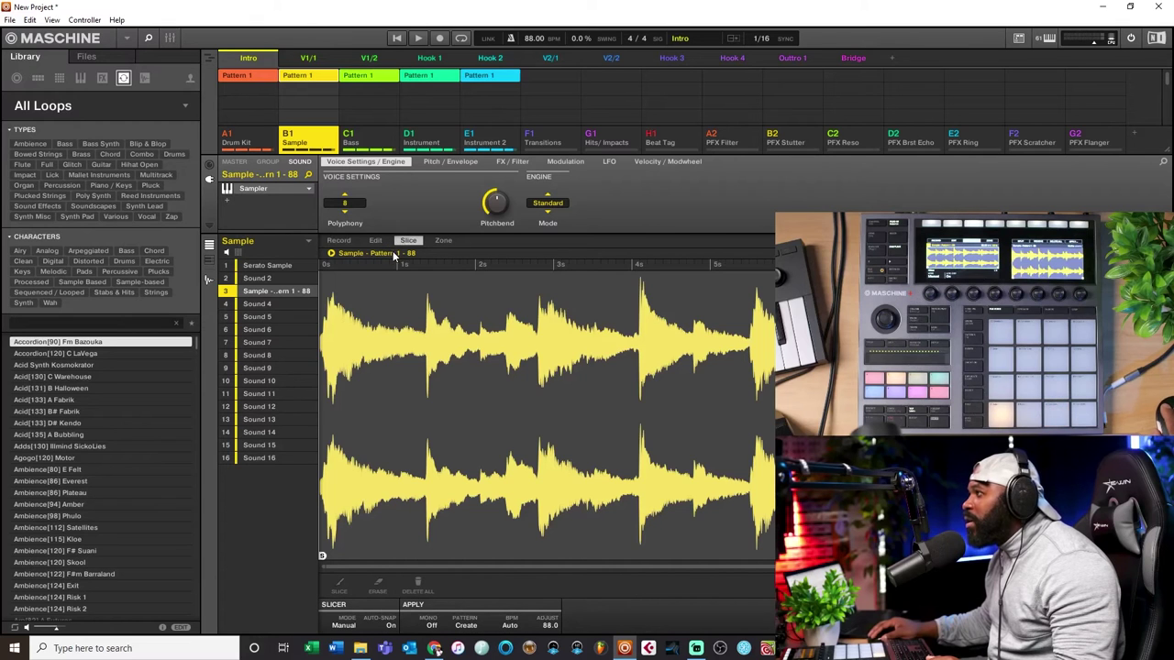
{"action": "left_click", "coordinate": [344, 626]}
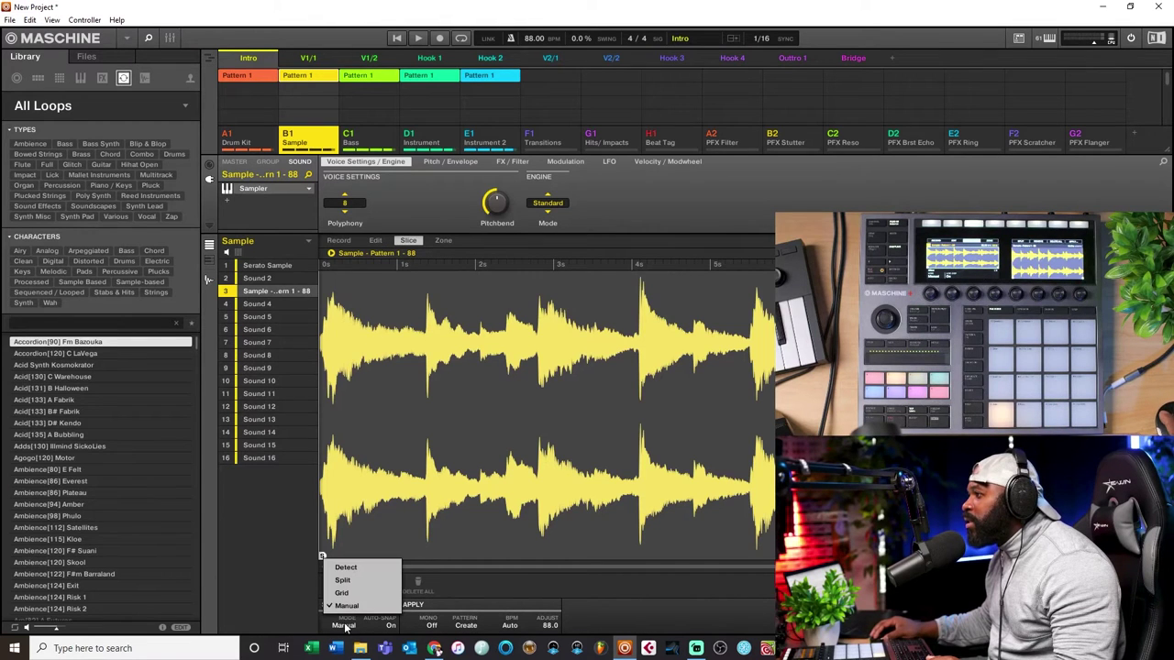
{"action": "left_click", "coordinate": [346, 568]}
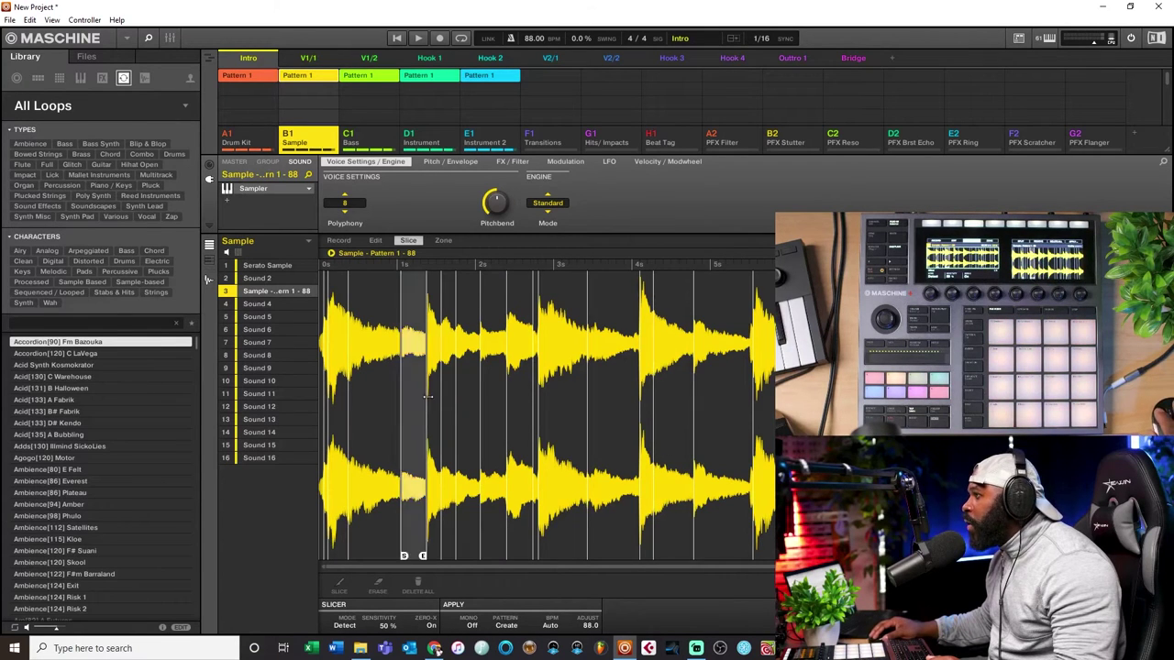
{"action": "left_click_drag", "start_coordinate": [387, 627], "coordinate": [387, 651]}
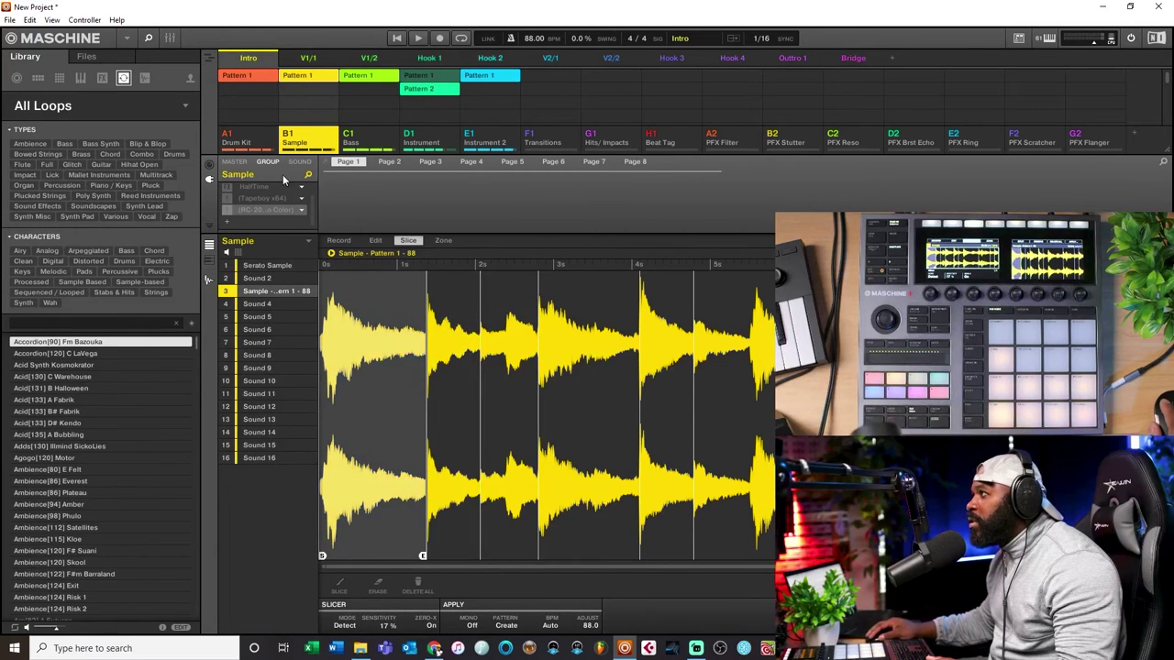
Show the Instrument group holding the sliced sounds and return Pattern 2's playback position to the start.
{"action": "left_click", "coordinate": [433, 142]}
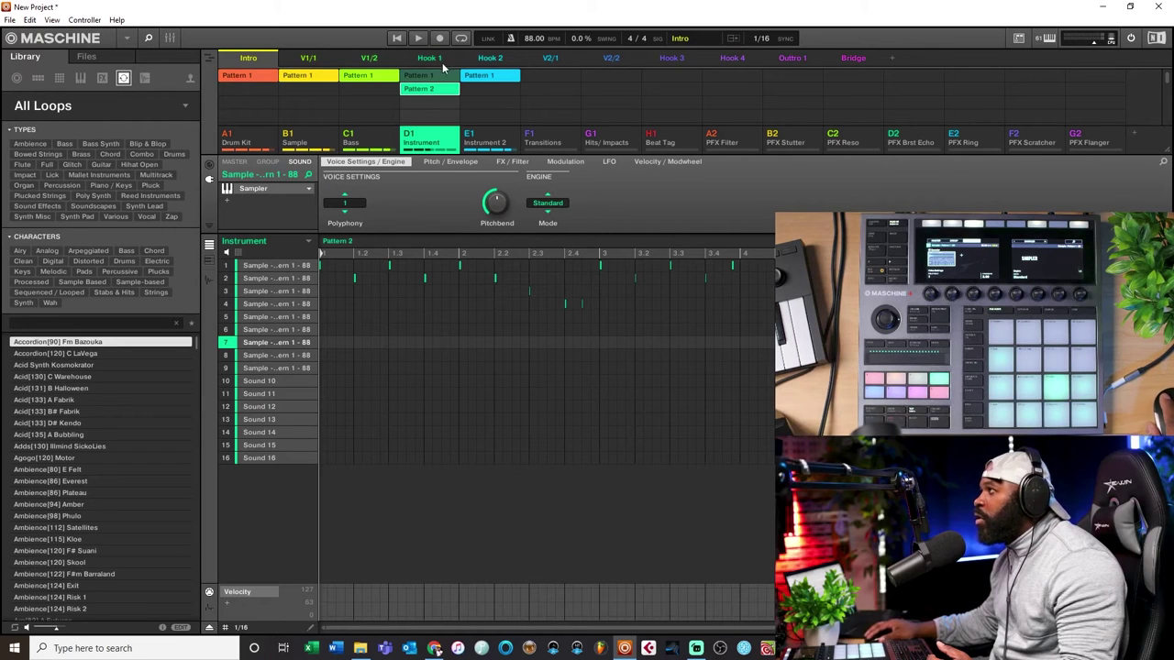
{"action": "left_click", "coordinate": [396, 41]}
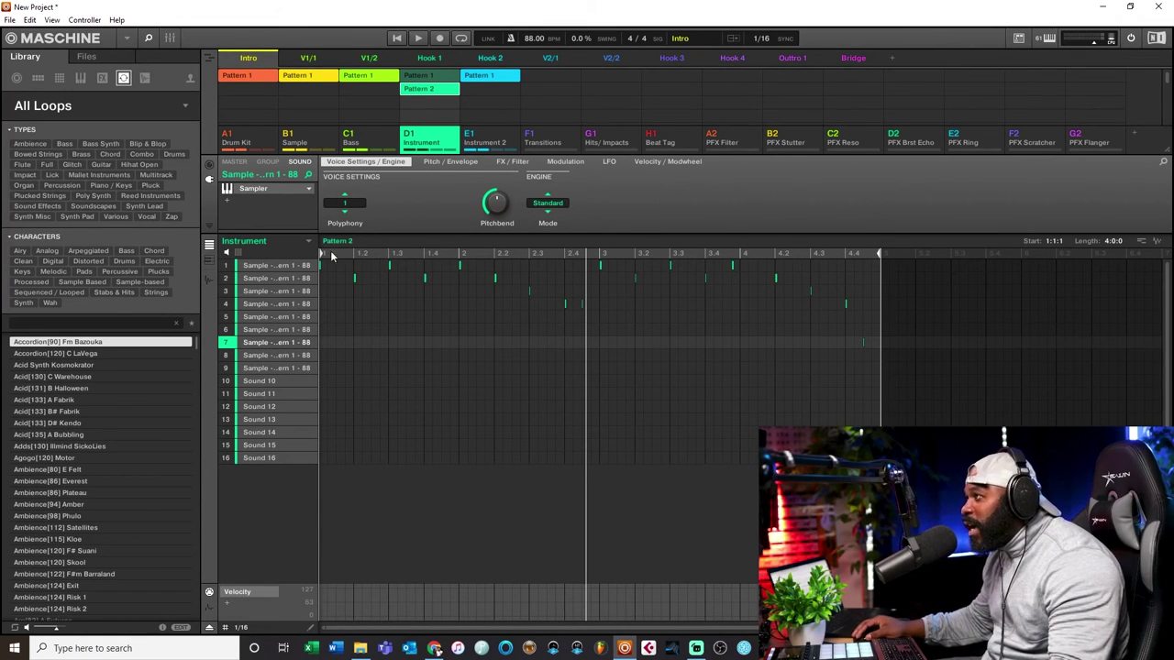
Return to the Sample group and locate the original 128 BPM G Min loop in the Nostalgic sample folder.
{"action": "left_click", "coordinate": [319, 140]}
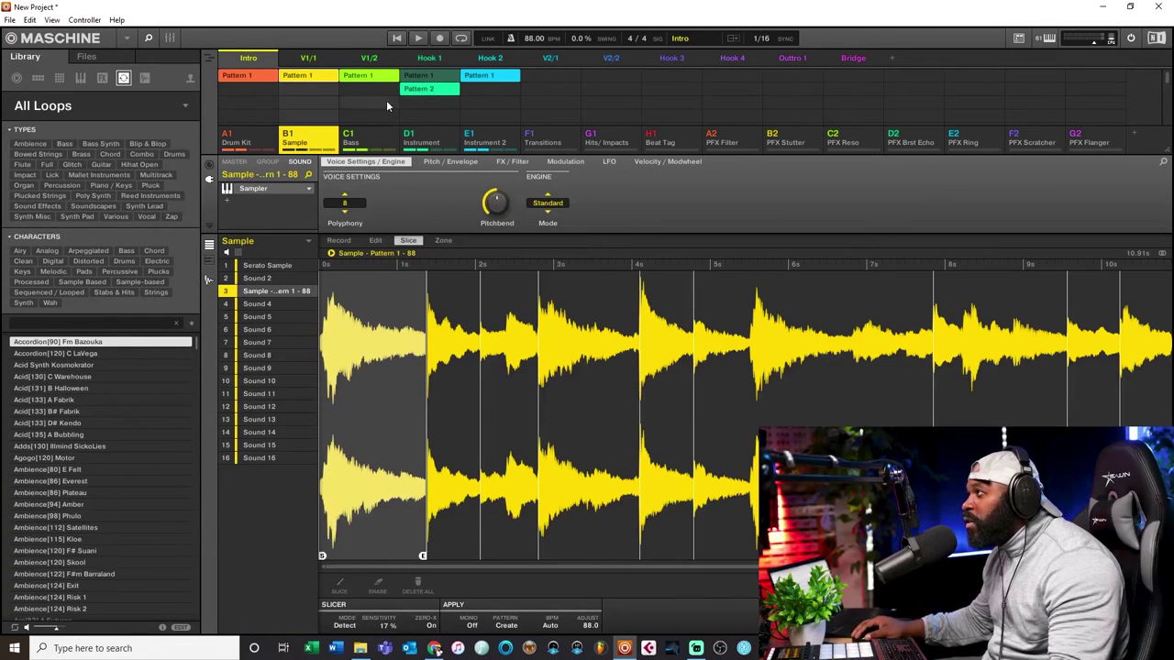
{"action": "left_click", "coordinate": [86, 56]}
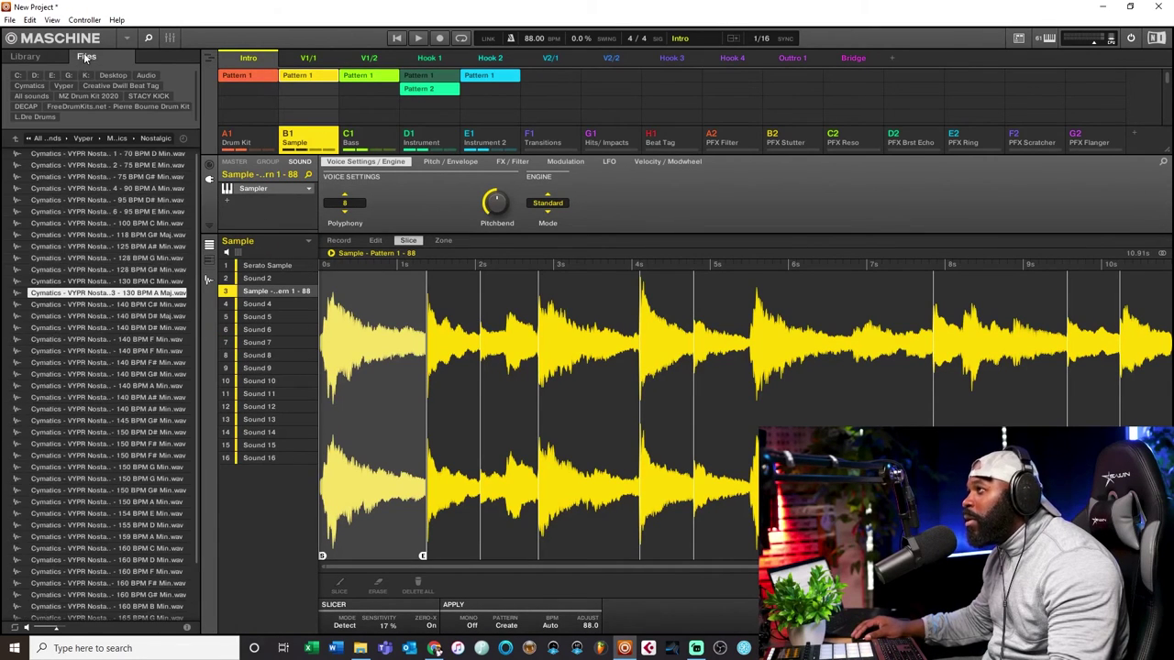
{"action": "left_click", "coordinate": [140, 271]}
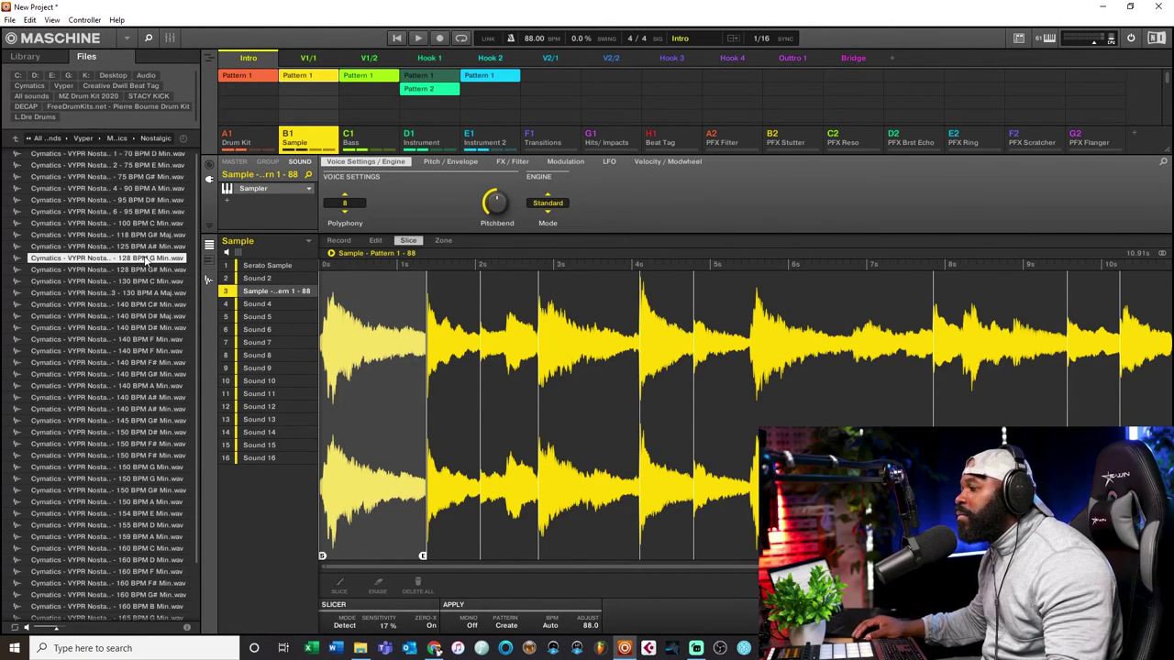
{"action": "left_click", "coordinate": [151, 257]}
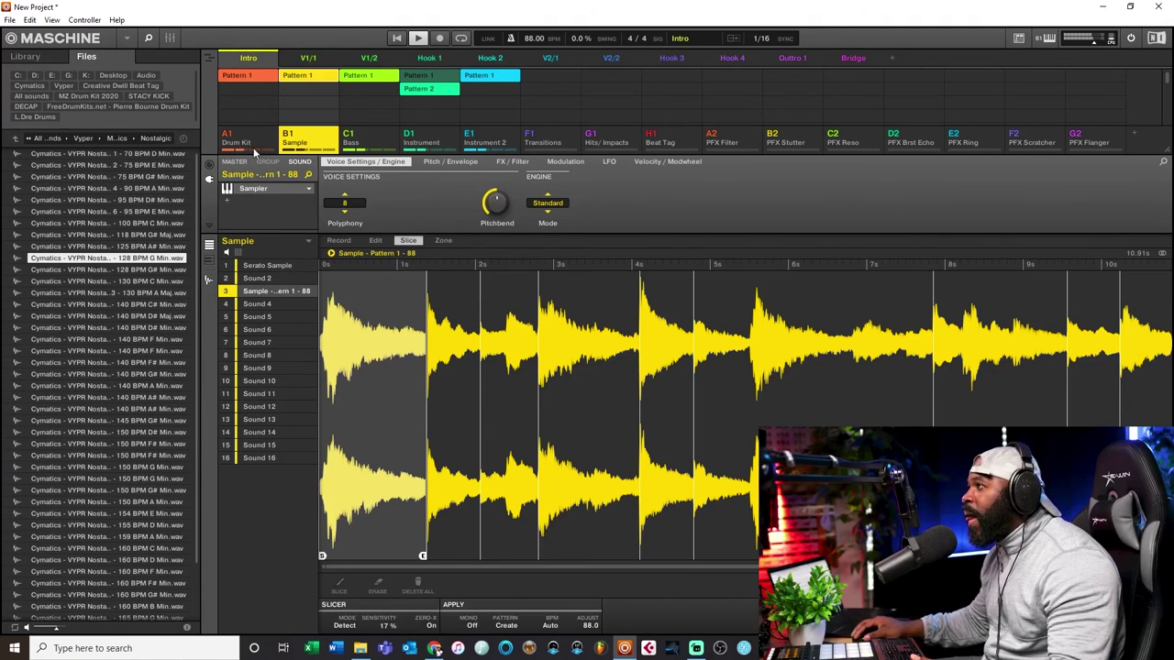
In Pattern 2 of the Instrument group, move sound 1's last note to the start of bar 4.
{"action": "left_click", "coordinate": [437, 131]}
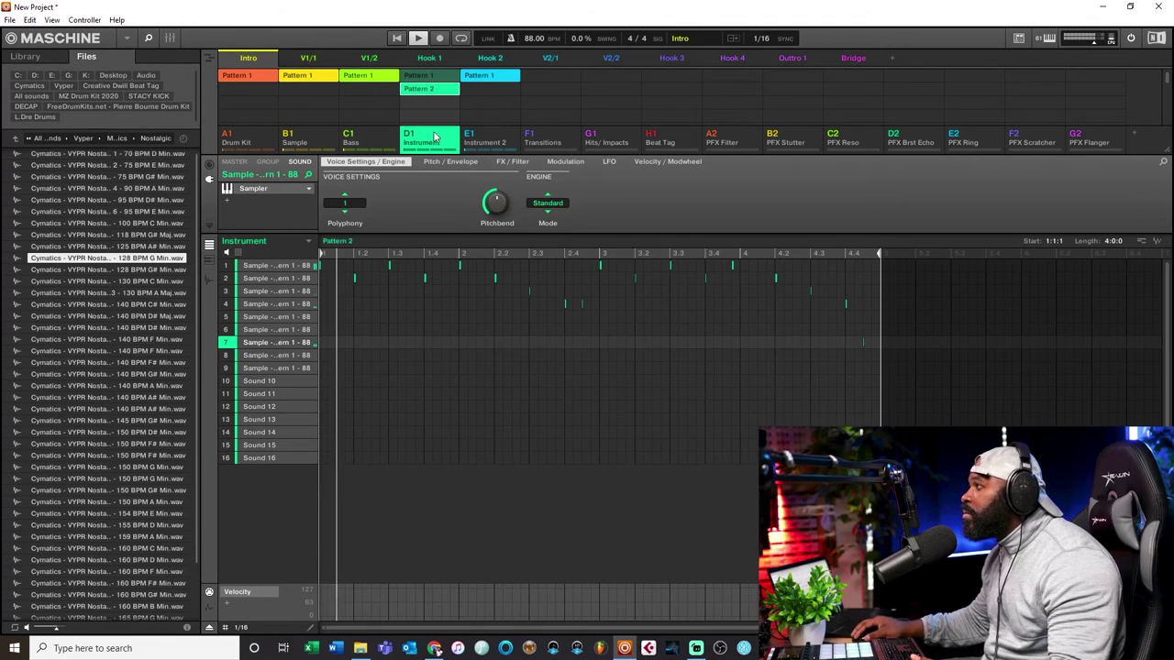
{"action": "left_click", "coordinate": [733, 265]}
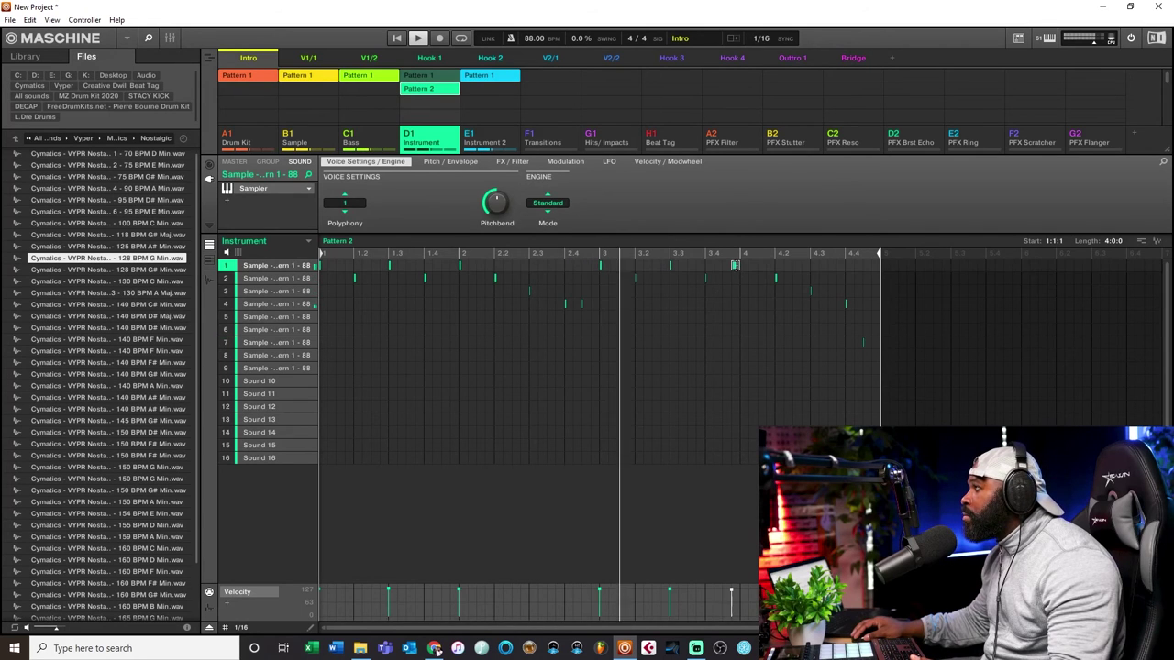
{"action": "left_click_drag", "start_coordinate": [733, 265], "coordinate": [725, 266]}
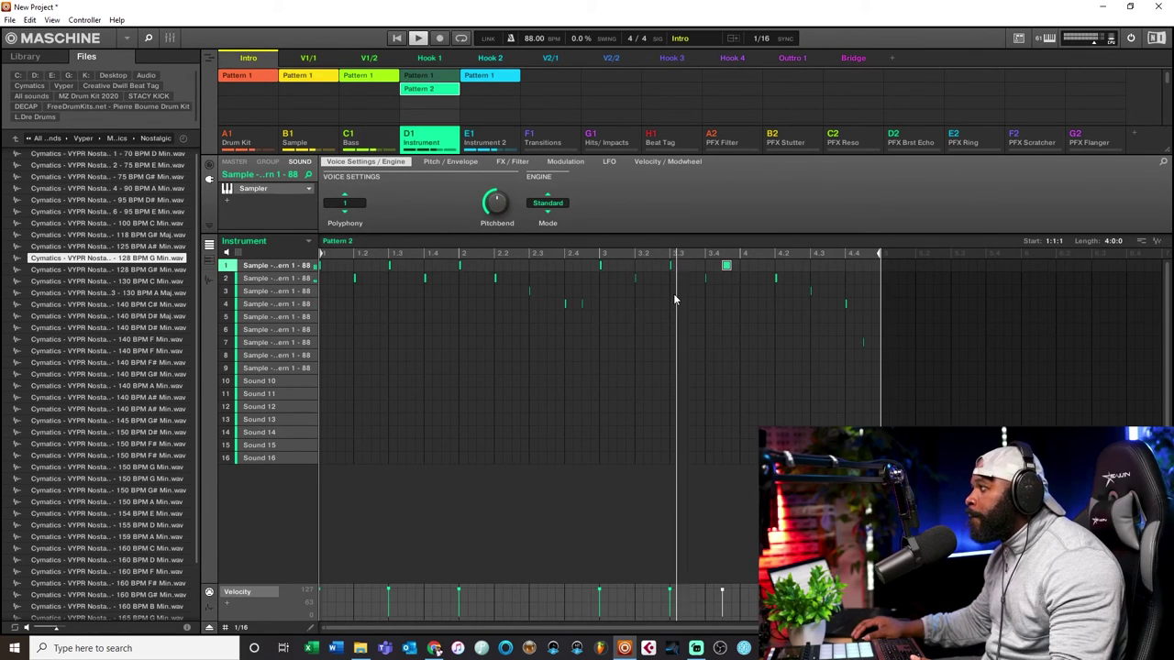
{"action": "left_click_drag", "start_coordinate": [727, 270], "coordinate": [743, 270]}
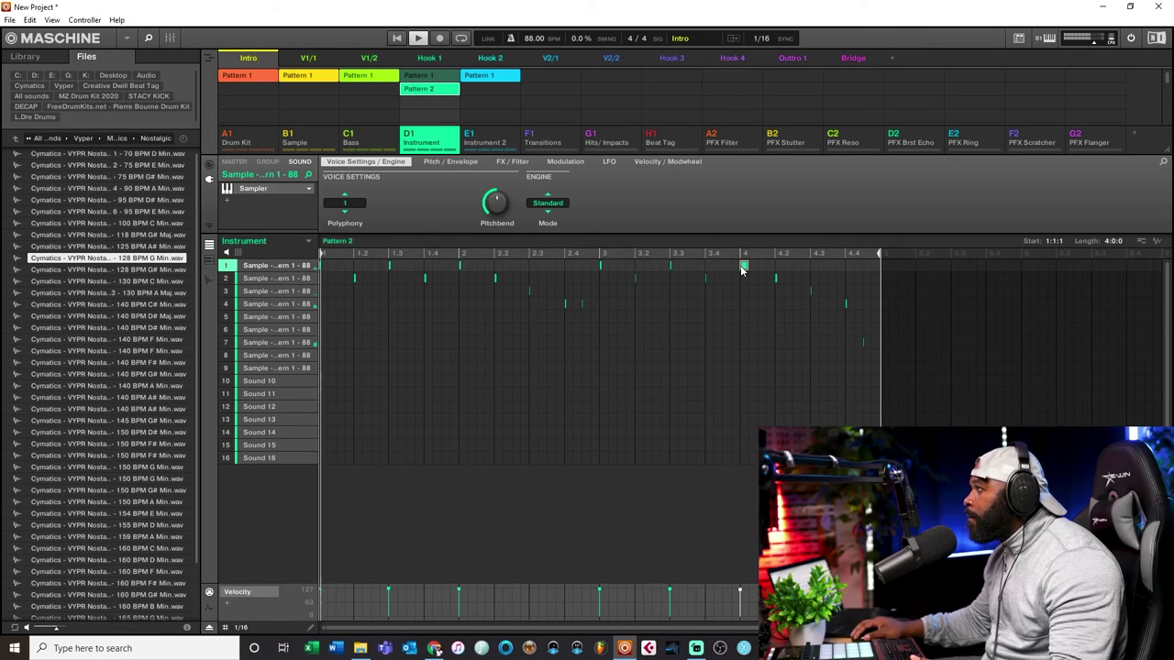